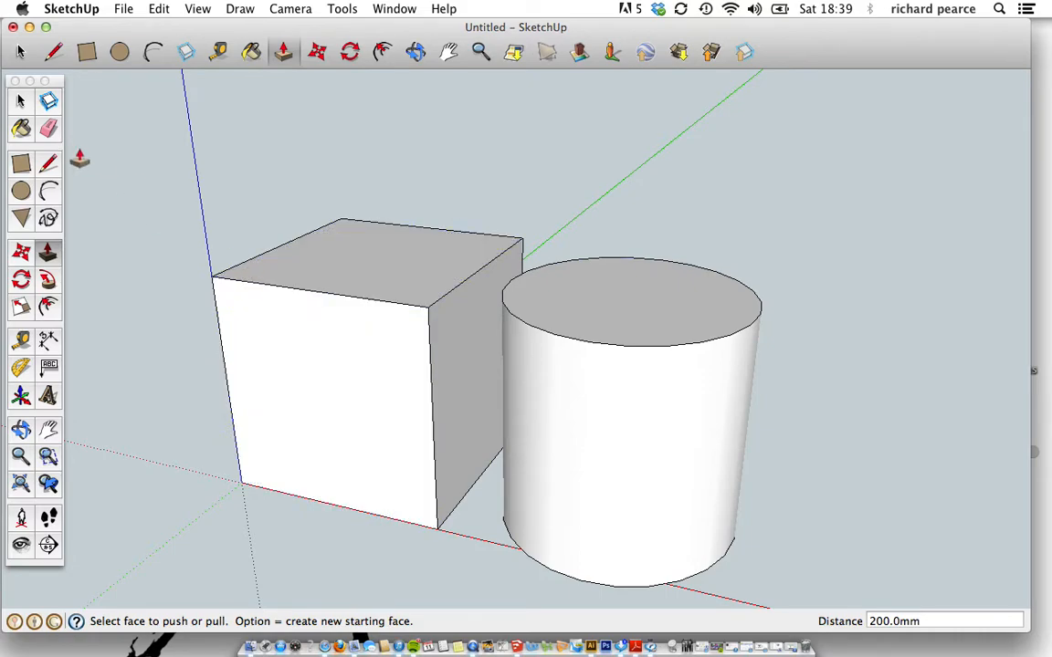
Leave Push/Pull by switching to the Select tool, with the cube and cylinder finished.
left_click(21, 101)
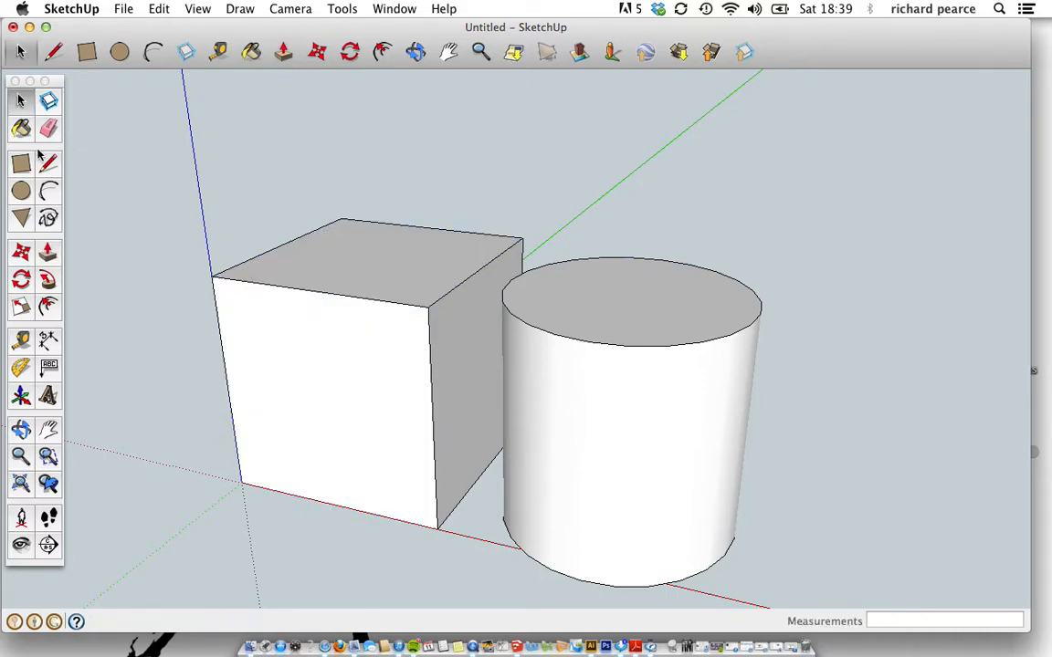
left_click(324, 391)
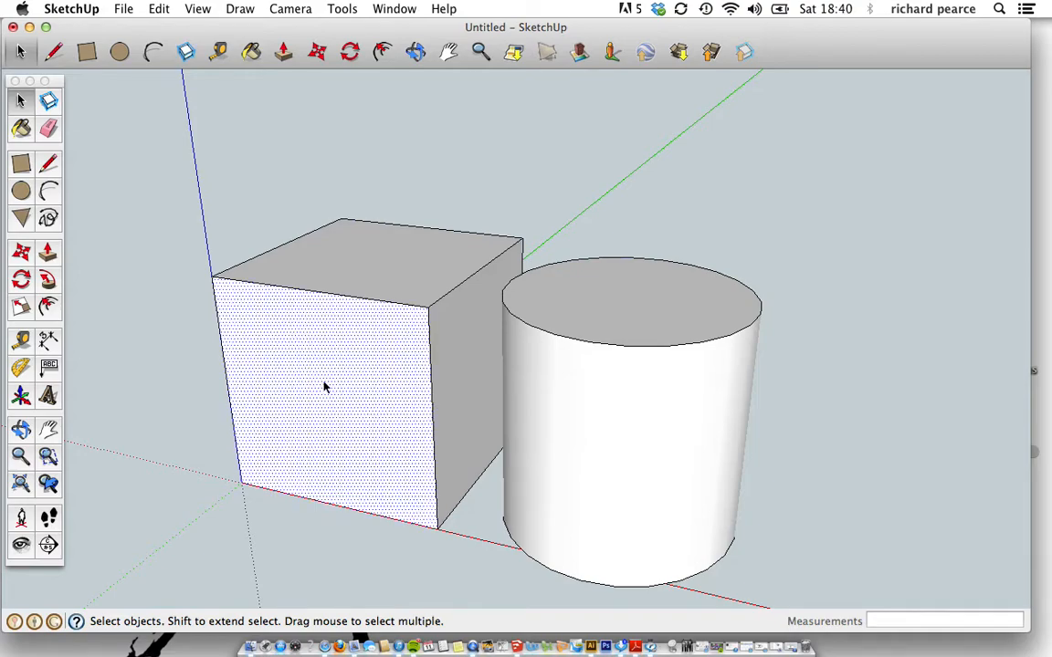
left_click(345, 300)
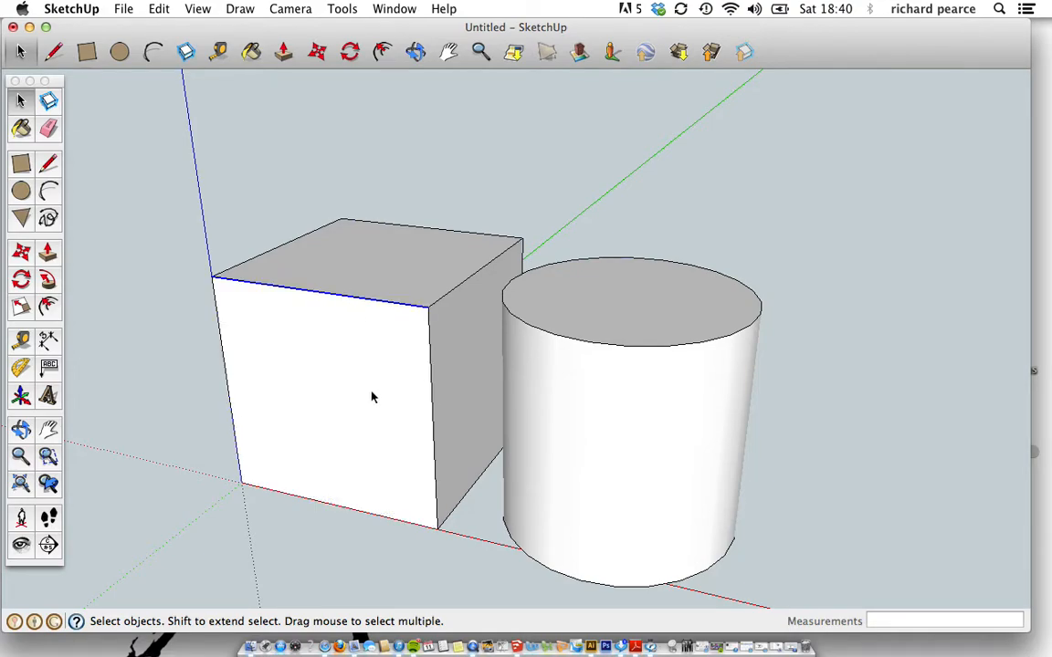
double_click(337, 389)
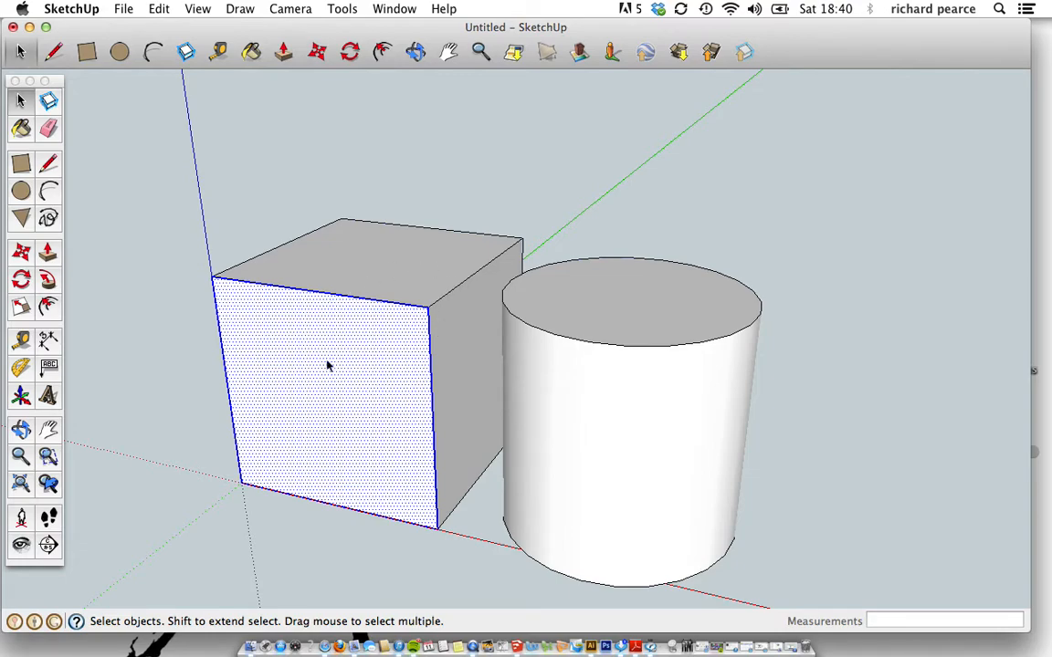
triple_click(350, 387)
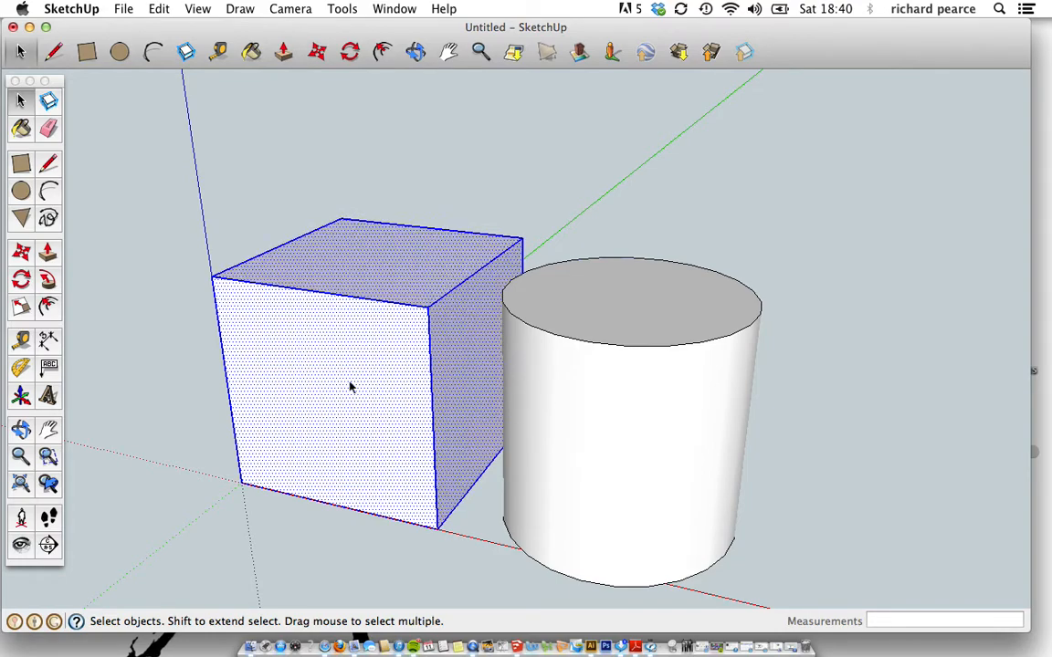
key("o")
left_click_drag(369, 406, 349, 378)
key("space")
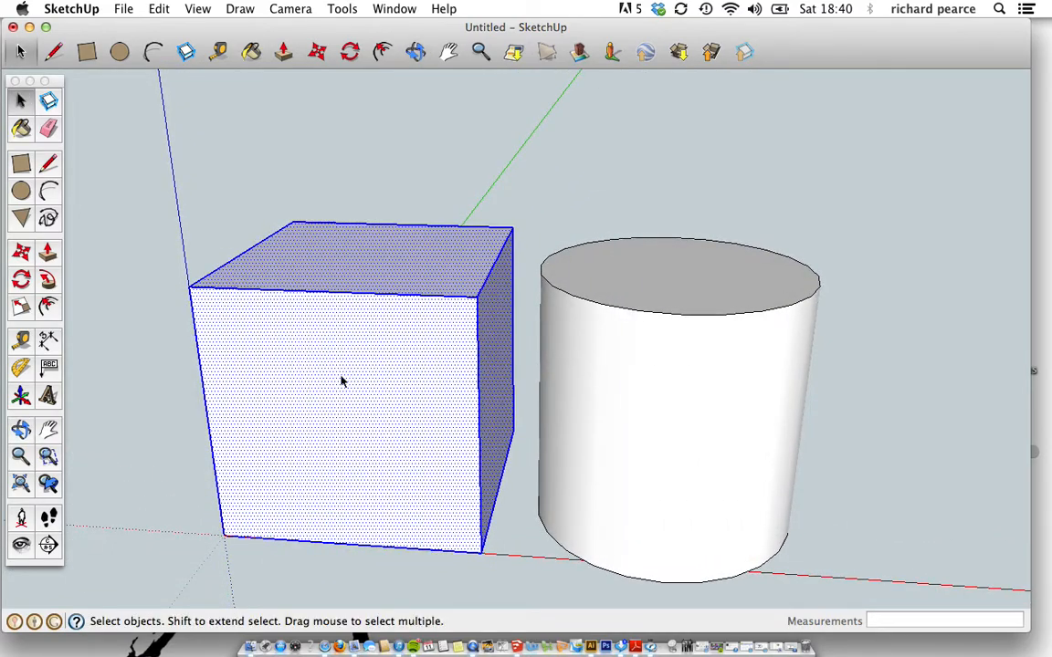
scroll(342, 382, "down", 2)
left_click(171, 224)
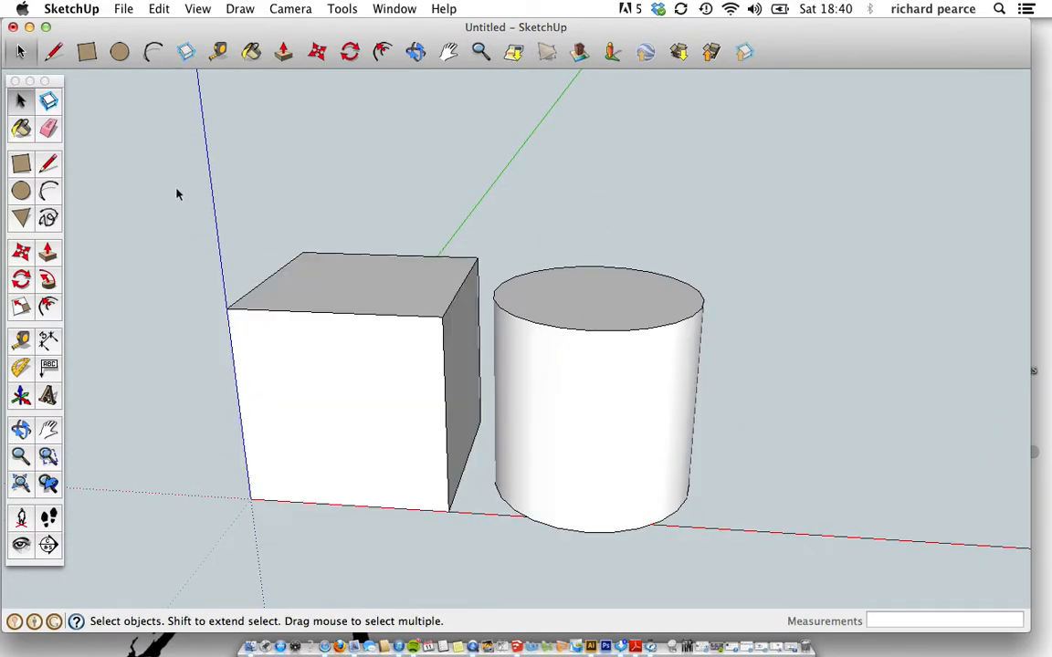
left_click_drag(152, 170, 486, 553)
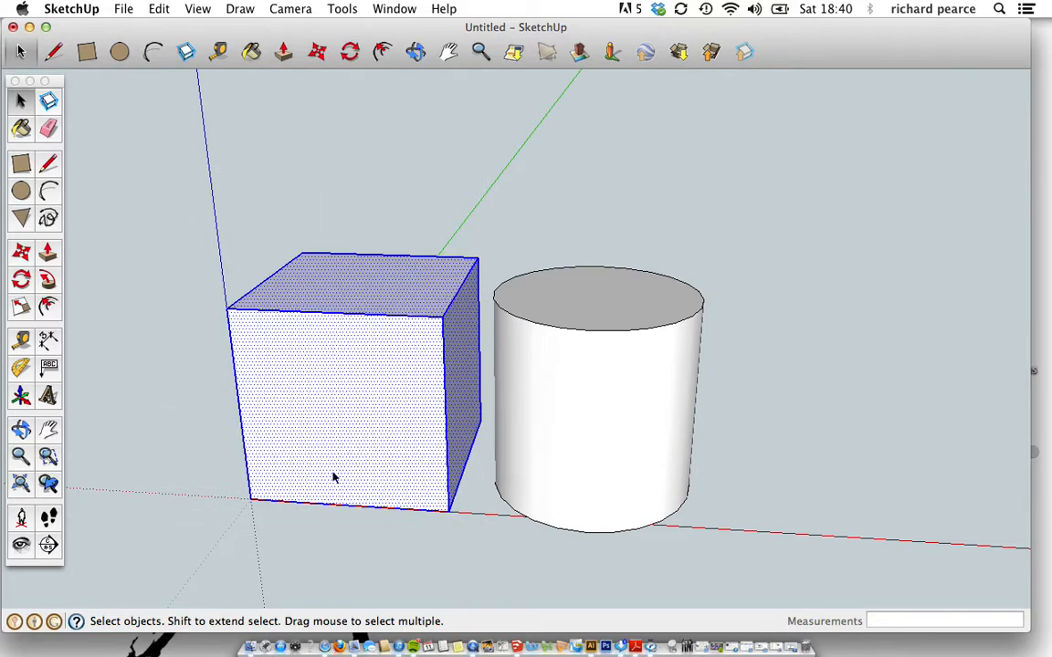
left_click(174, 370)
left_click_drag(176, 194, 511, 521)
mouse_move(484, 509)
middle_mouse_down()
mouse_move(794, 481)
mouse_move(451, 484)
mouse_move(520, 477)
mouse_move(453, 516)
mouse_move(476, 508)
middle_mouse_up()
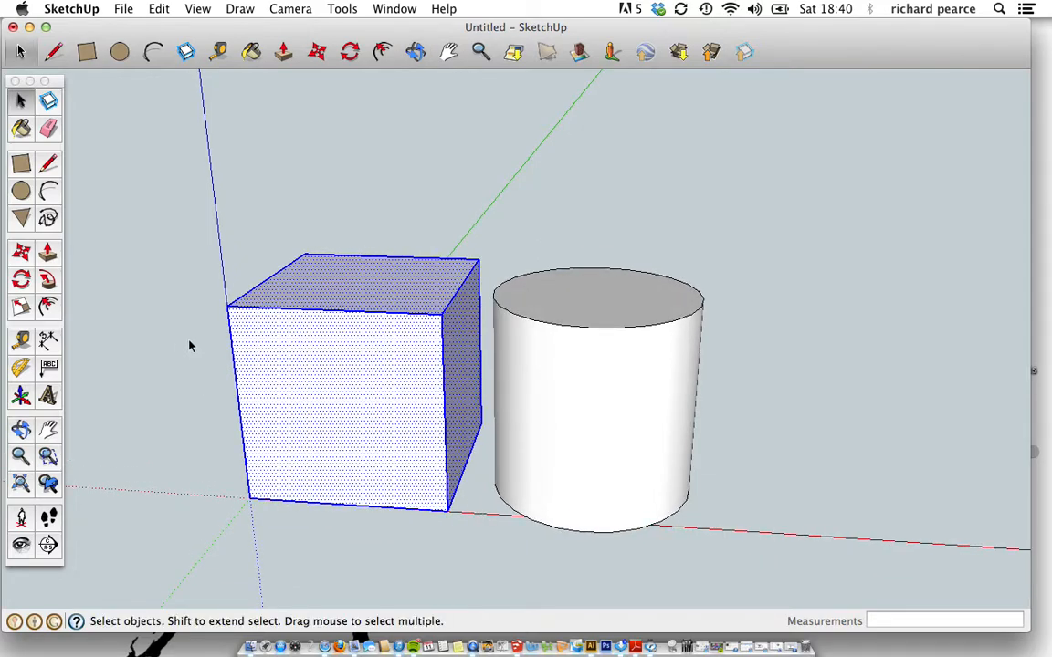
left_click(178, 315)
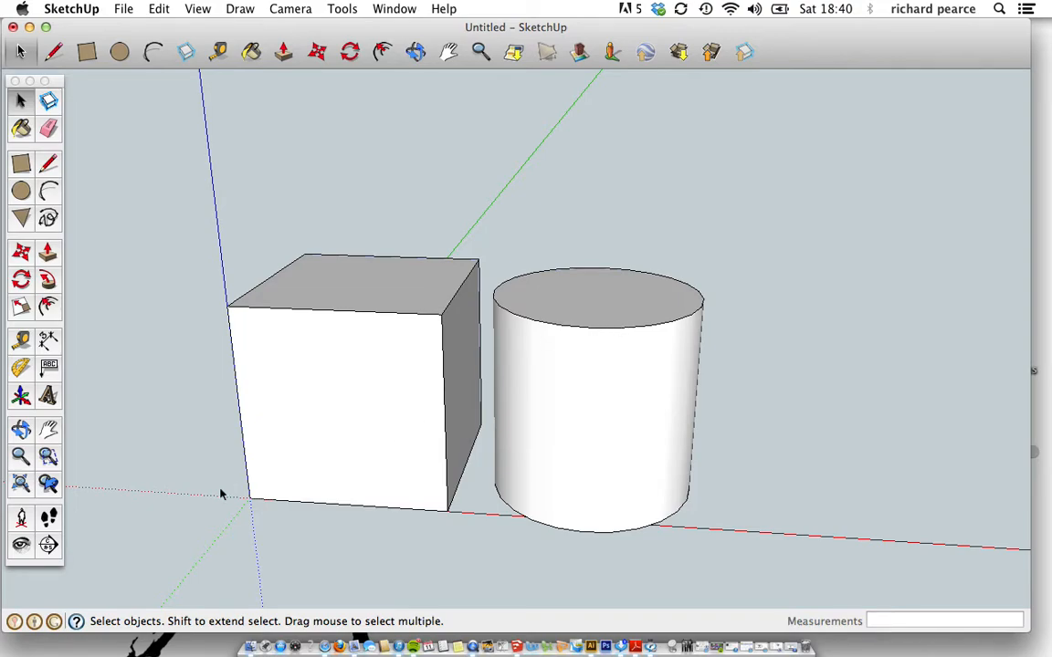
left_click(399, 511)
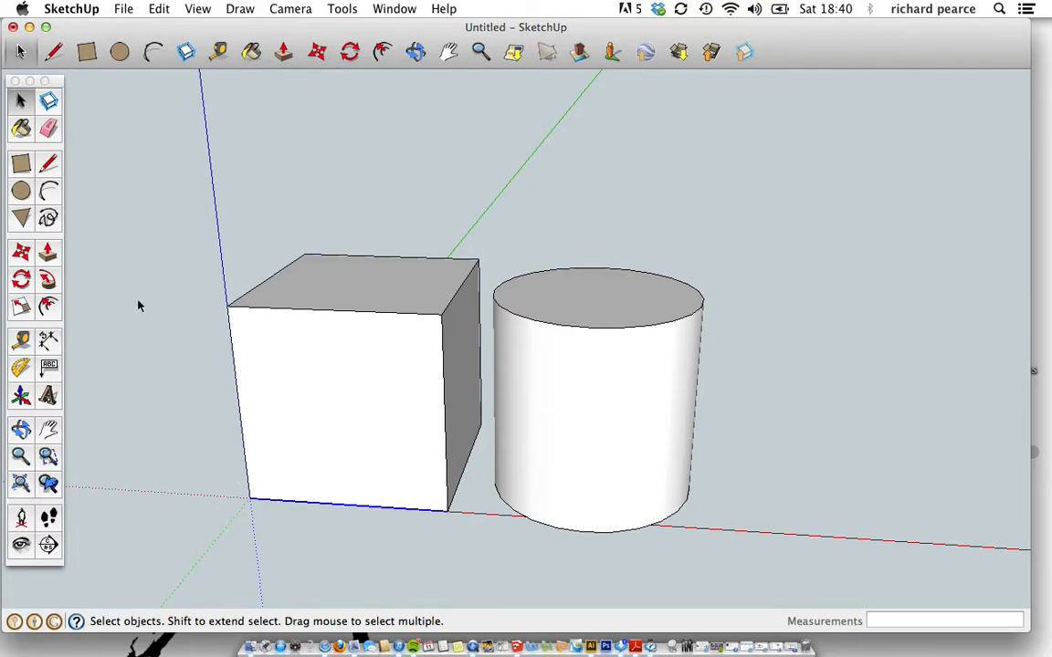
left_click(22, 254)
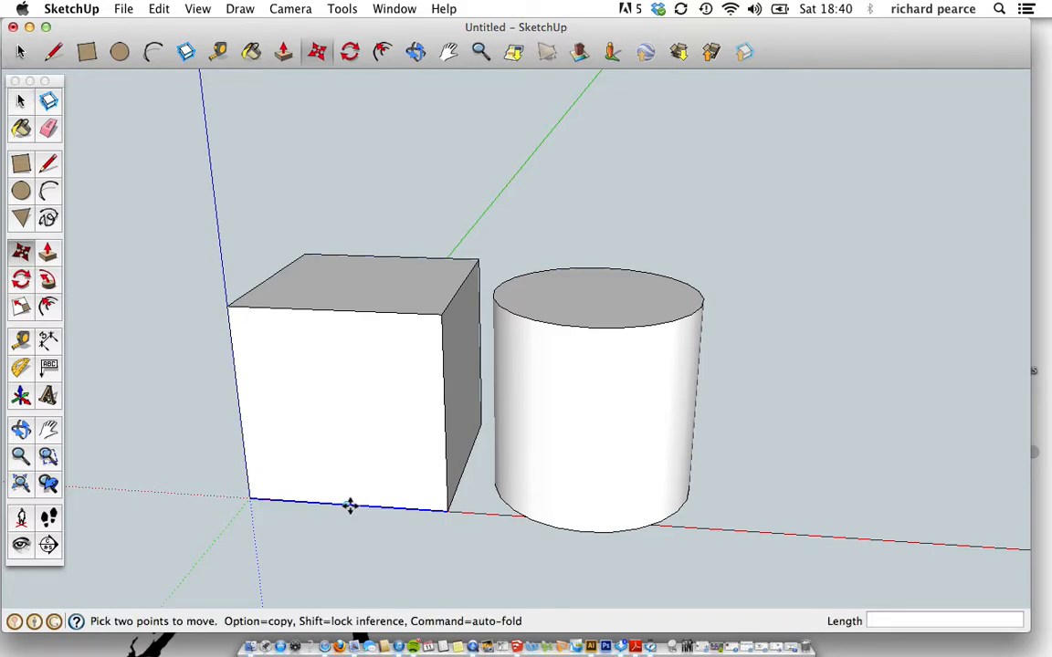
left_click(351, 506)
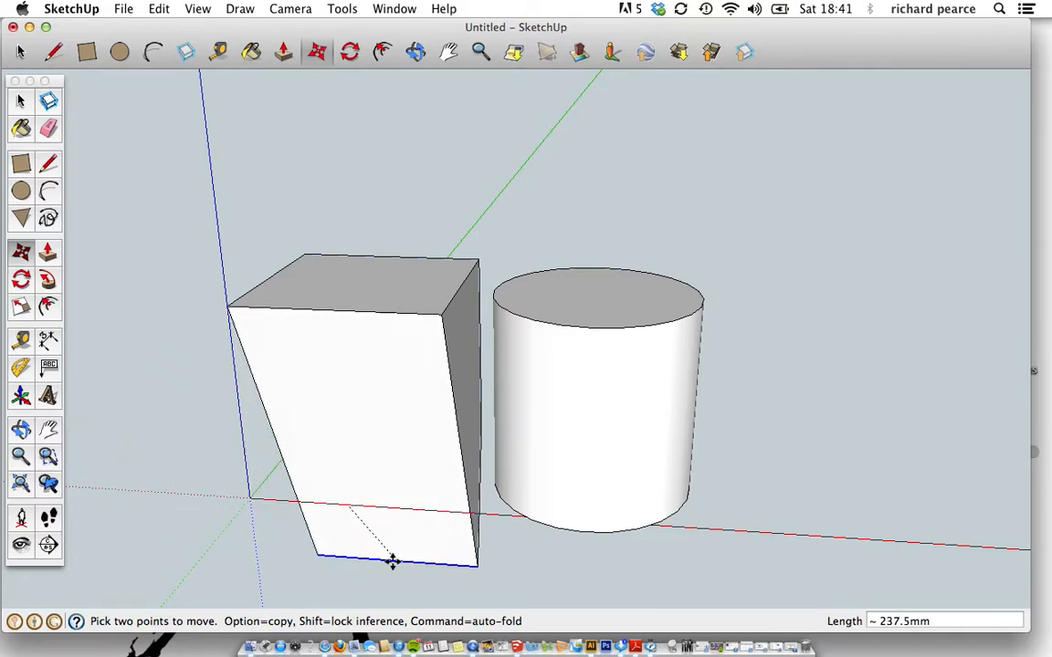
left_click(258, 520)
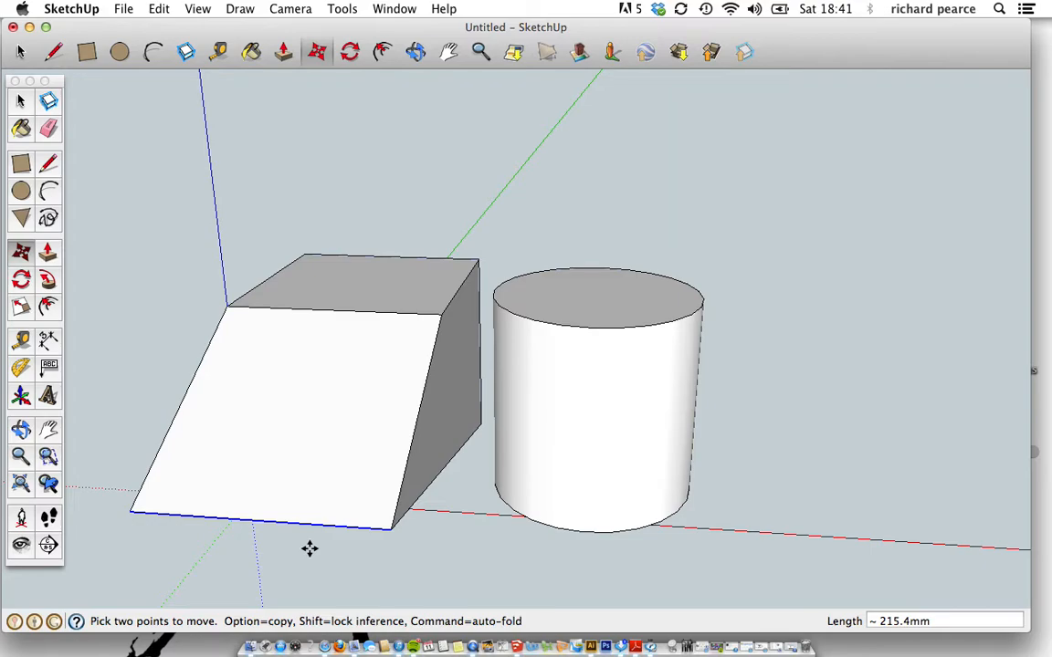
key("Escape")
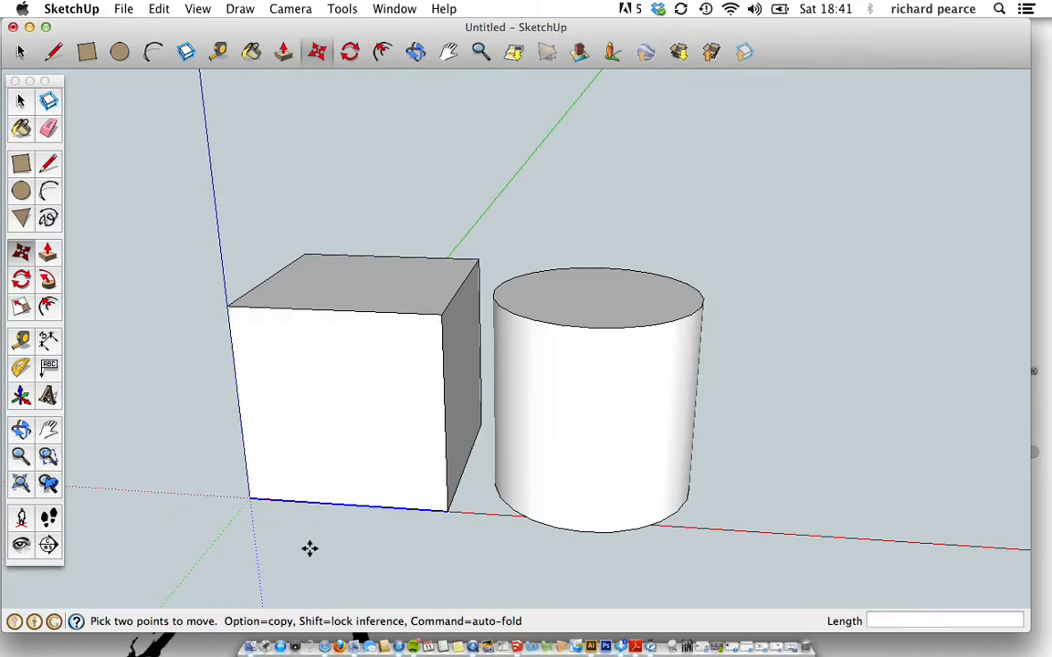
left_click(21, 101)
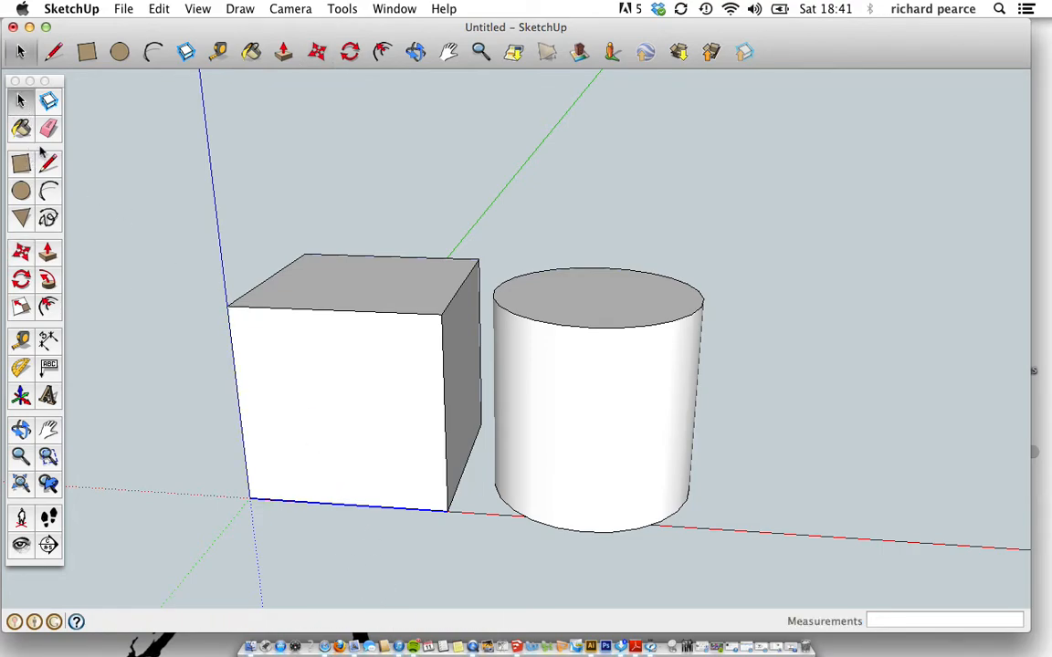
triple_click(356, 392)
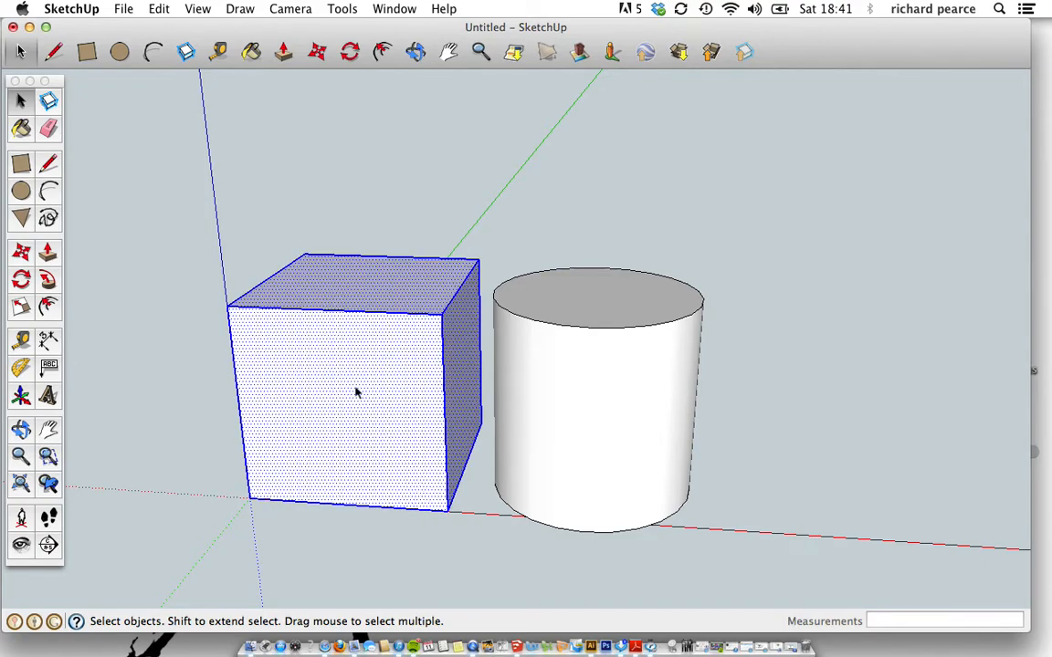
left_click(21, 254)
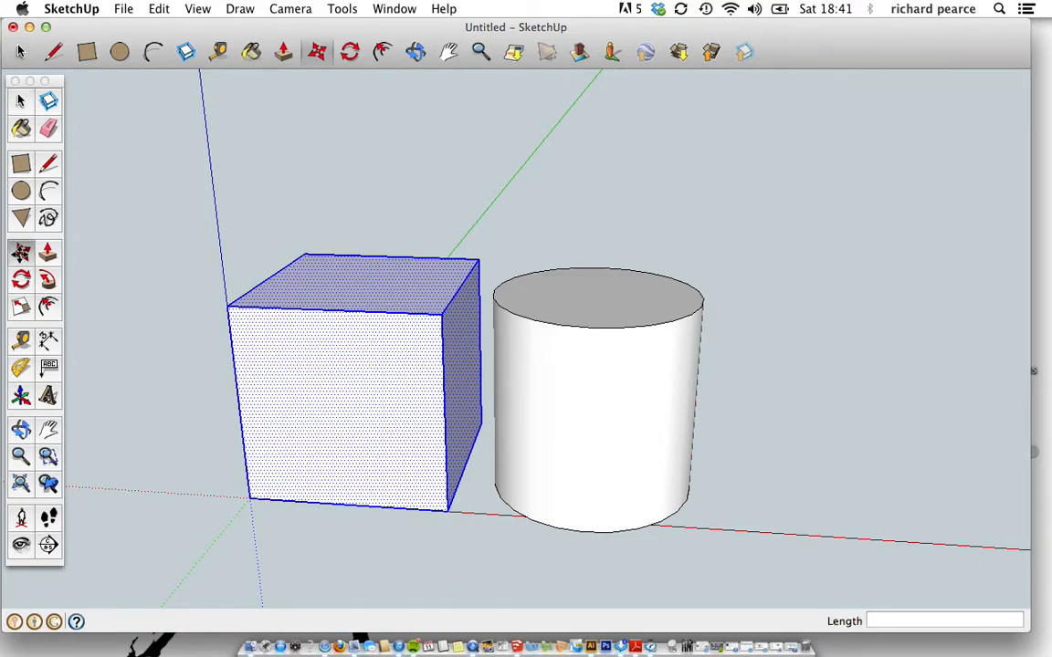
left_click(346, 508)
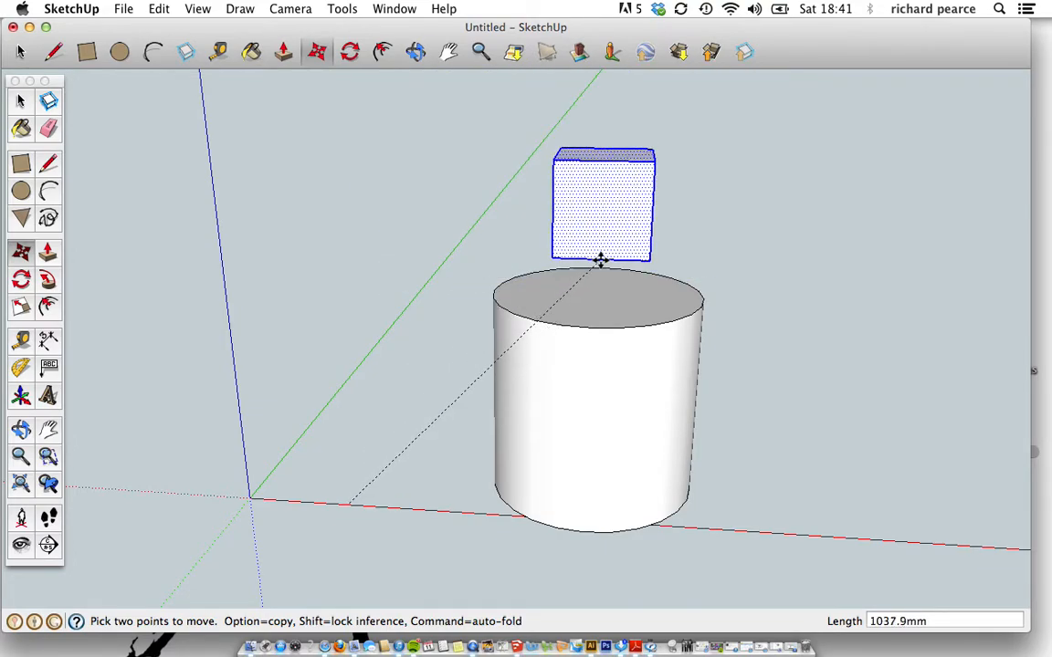
left_click(600, 262)
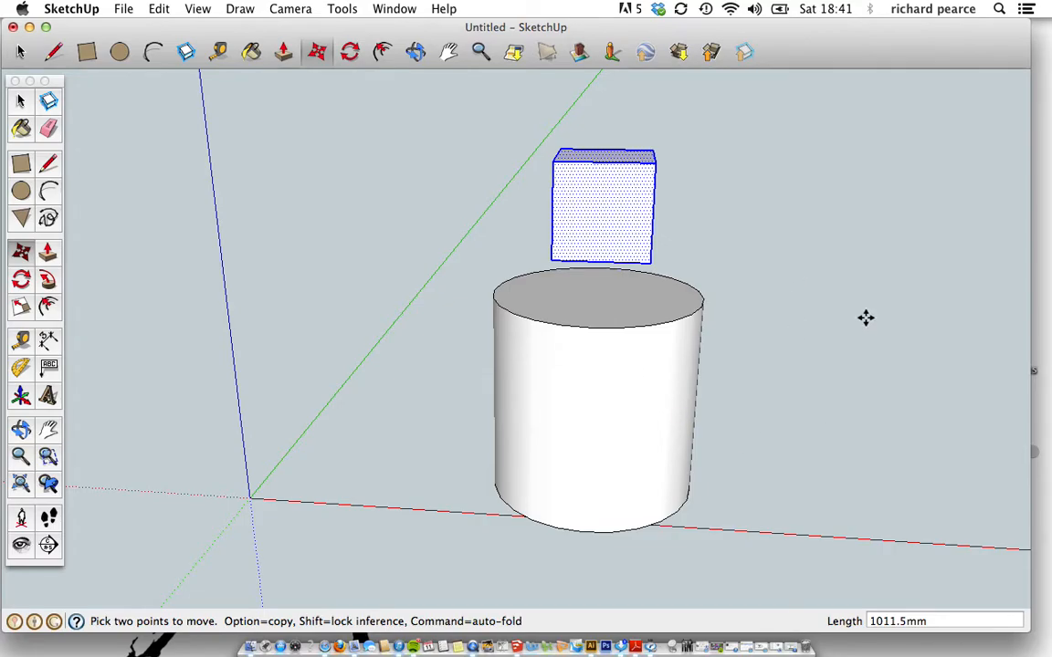
middle_click_drag(928, 329, 831, 307)
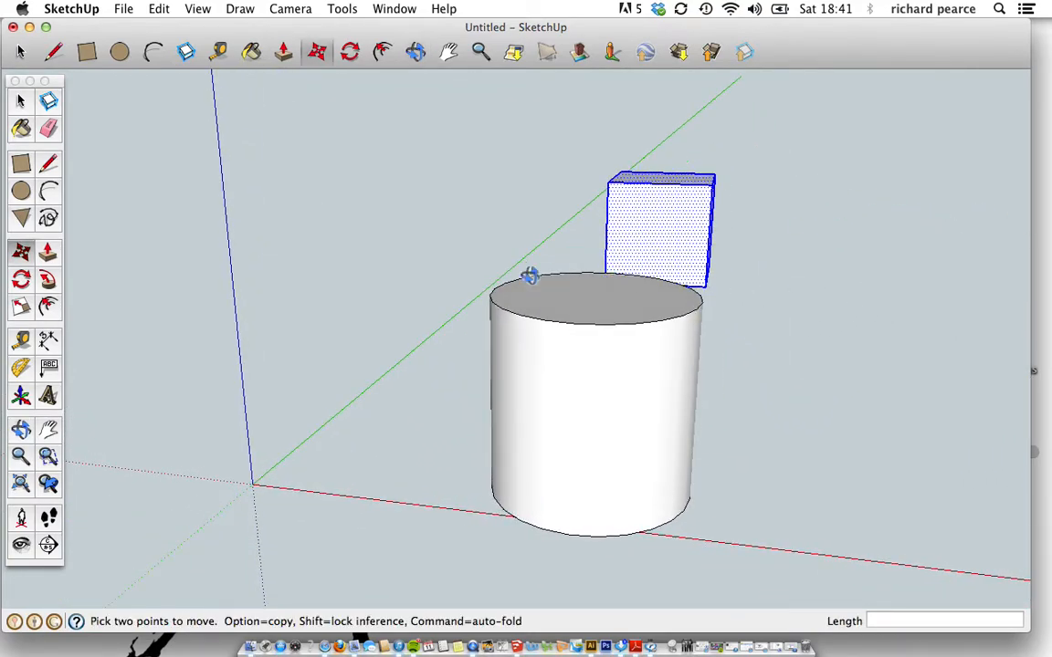
middle_click_drag(528, 275, 655, 275)
key("super+z")
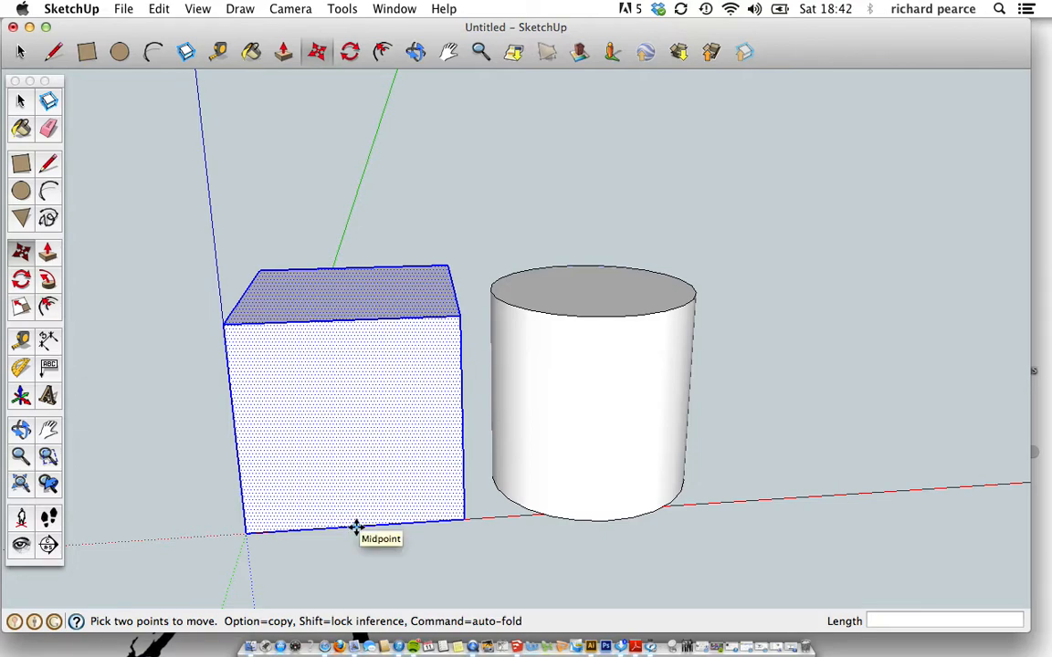
Pick up the cube by its bottom-edge midpoint and orbit in on the cube–cylinder joint.
left_click(356, 528)
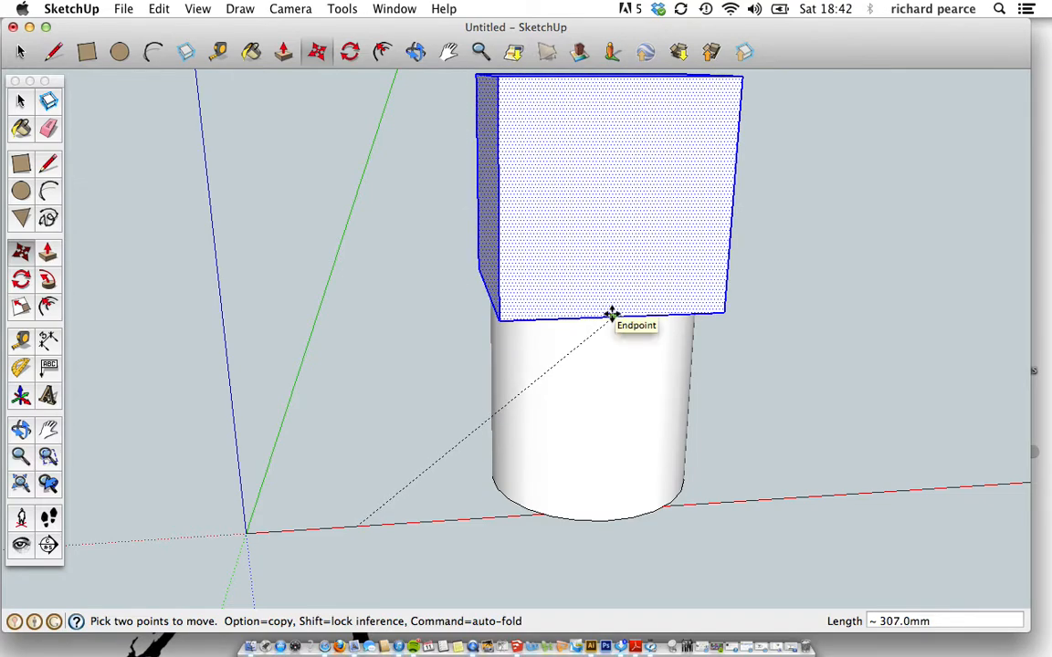
middle_click_drag(611, 316, 543, 86)
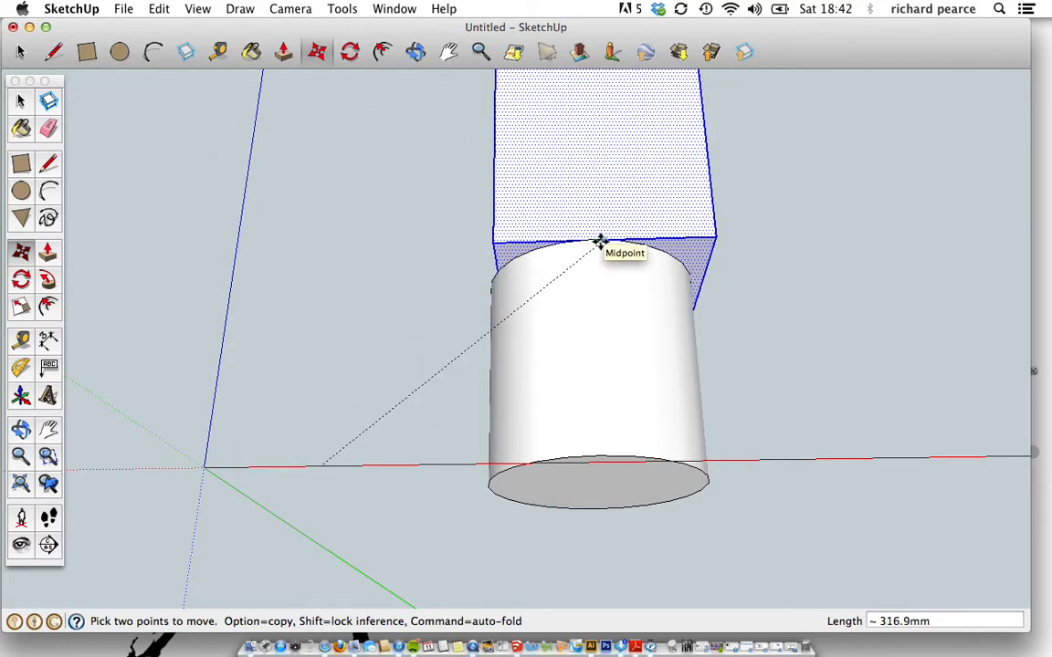
scroll(599, 241, "up", 5)
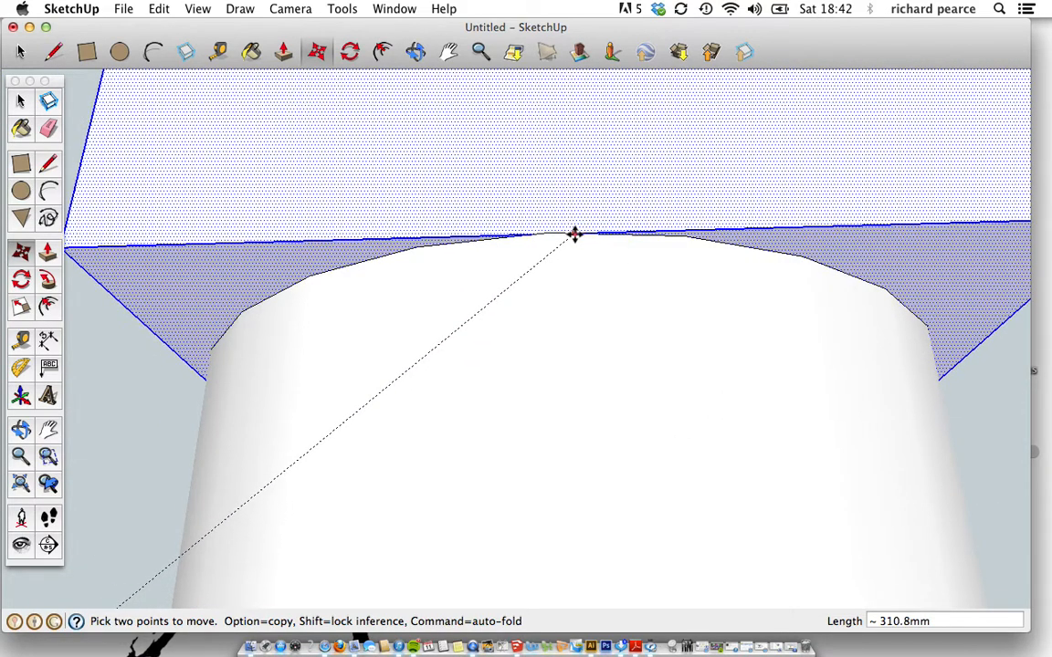
scroll(589, 249, "down", 8)
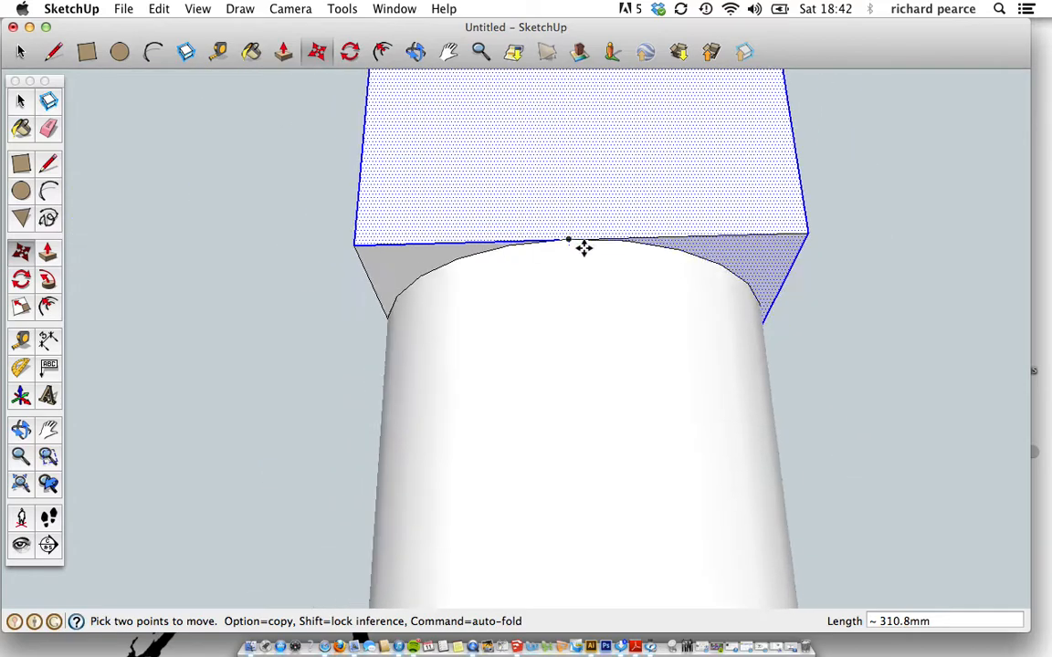
mouse_move(643, 357)
middle_mouse_down()
mouse_move(411, 357)
mouse_move(658, 370)
mouse_move(341, 336)
middle_mouse_up()
middle_click_drag(660, 335, 375, 331)
mouse_move(730, 328)
middle_mouse_down()
mouse_move(747, 329)
mouse_move(402, 326)
middle_mouse_up()
middle_click_drag(676, 303, 402, 437)
mouse_move(780, 160)
middle_mouse_down()
mouse_move(524, 379)
mouse_move(357, 486)
mouse_move(305, 505)
mouse_move(272, 498)
middle_mouse_up()
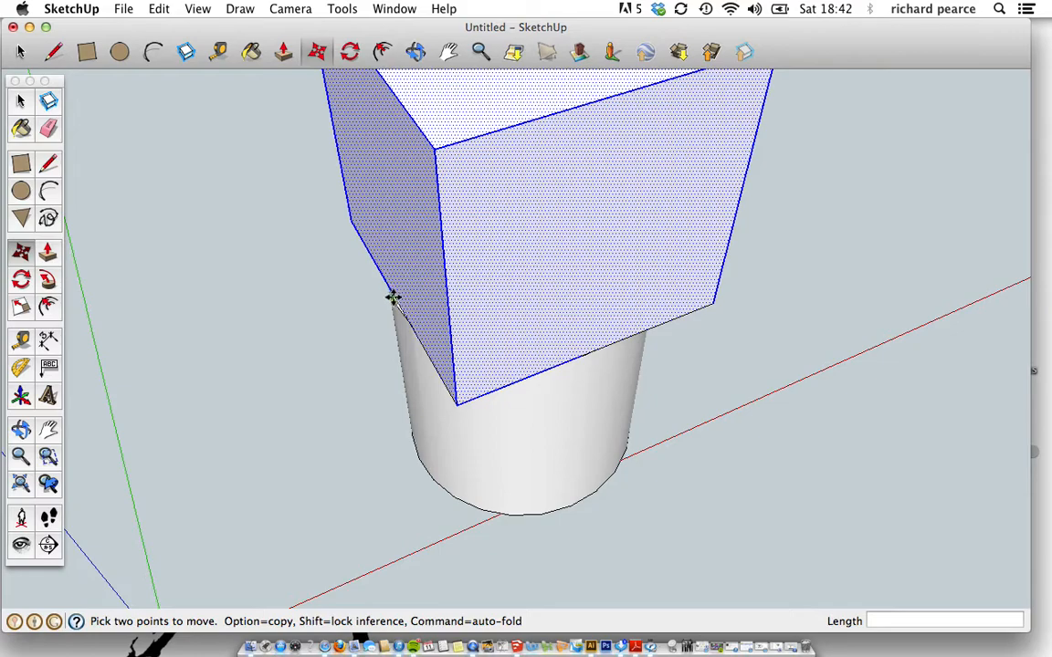
scroll(398, 302, "up", 5)
scroll(397, 303, "up", 4)
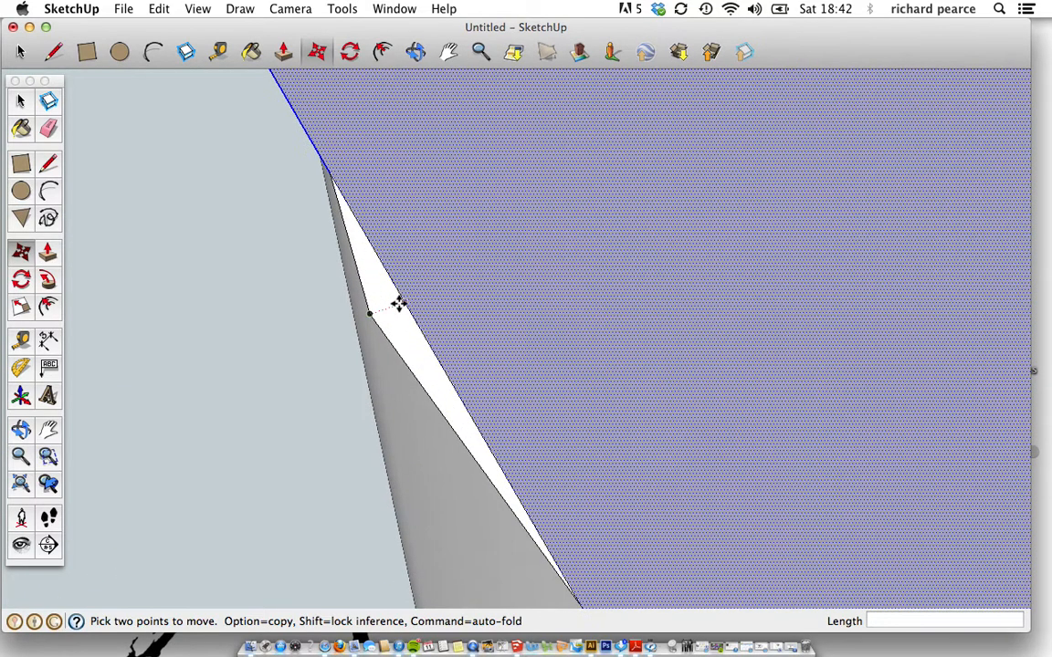
Nudge the stray vertex at the junction 0.2mm and return to the Select tool.
left_click(408, 302)
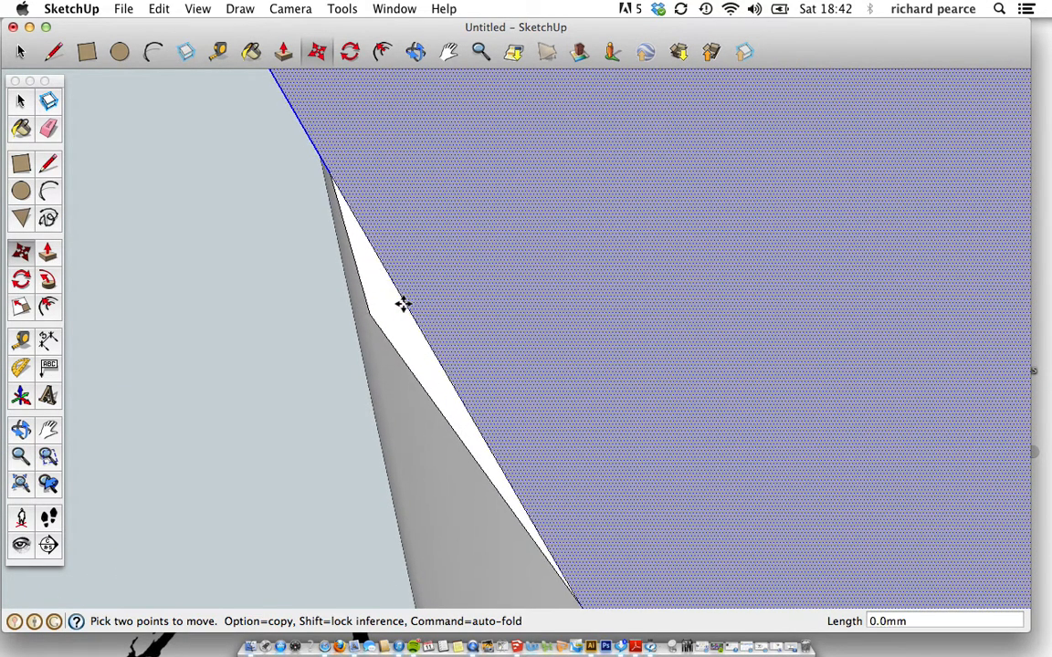
left_click(408, 304)
scroll(403, 331, "down", 5)
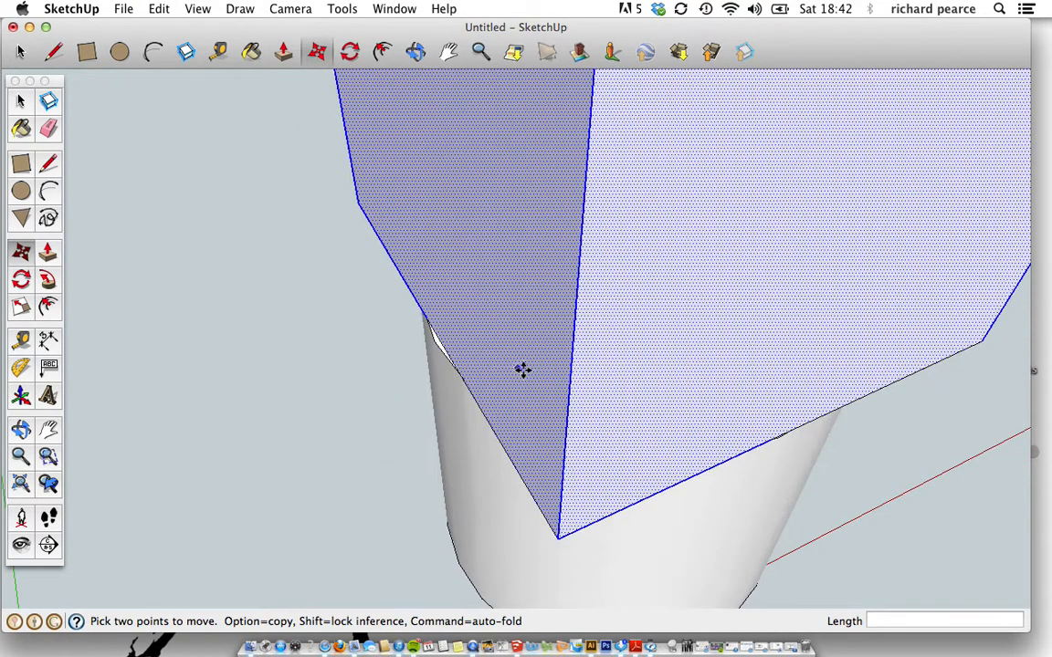
scroll(584, 383, "down", 3)
middle_click_drag(641, 399, 324, 312)
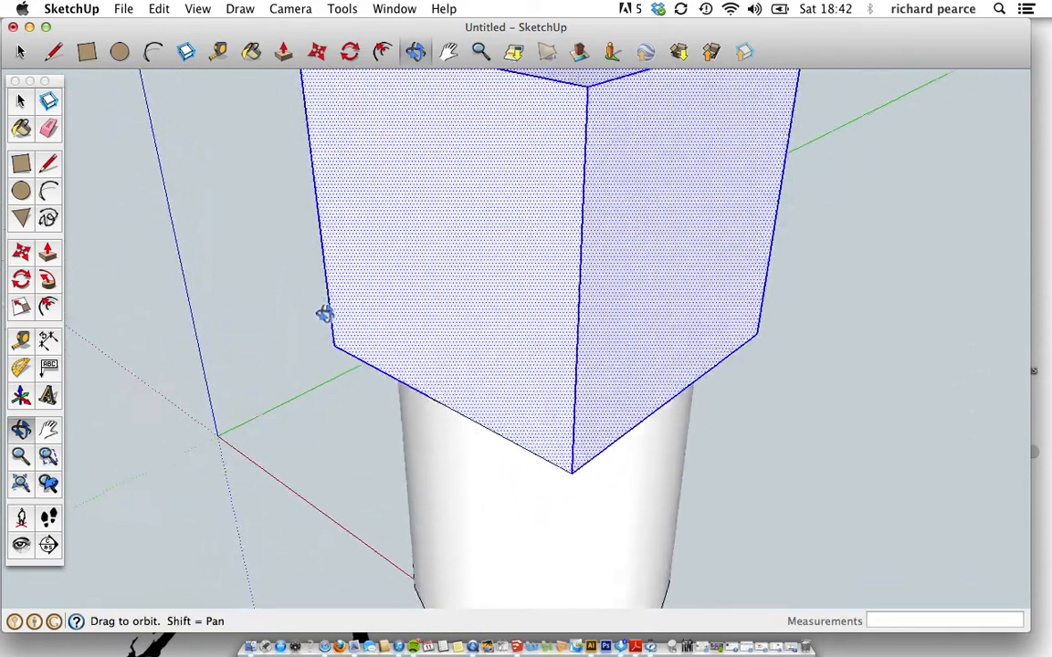
scroll(325, 311, "down", 5)
middle_click_drag(395, 362, 366, 290)
left_click(20, 101)
left_click(207, 325)
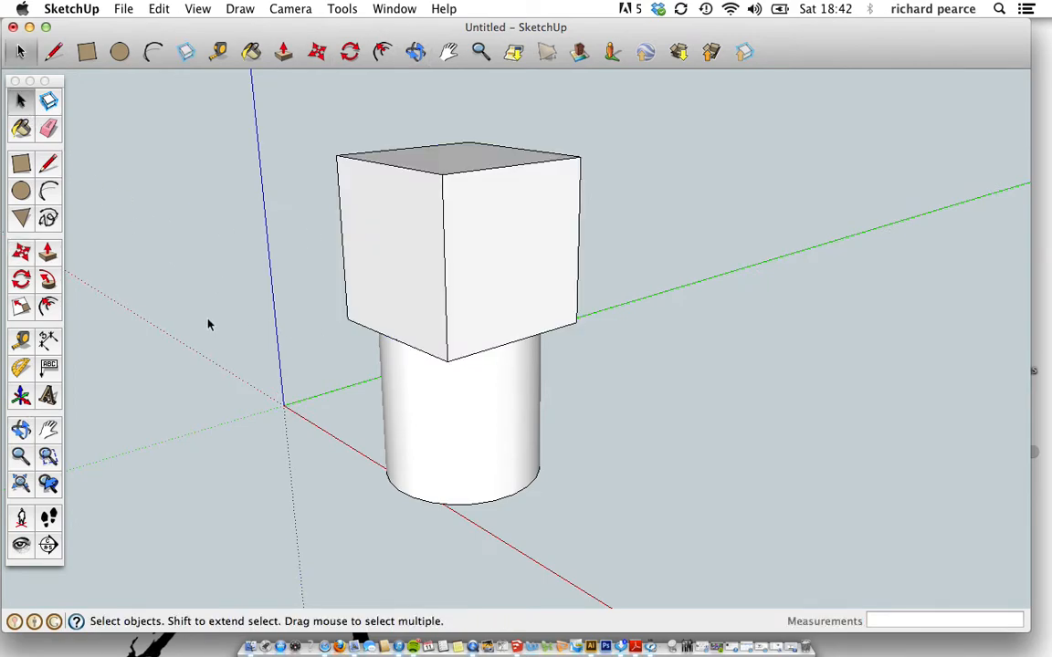
middle_click_drag(267, 357, 183, 358)
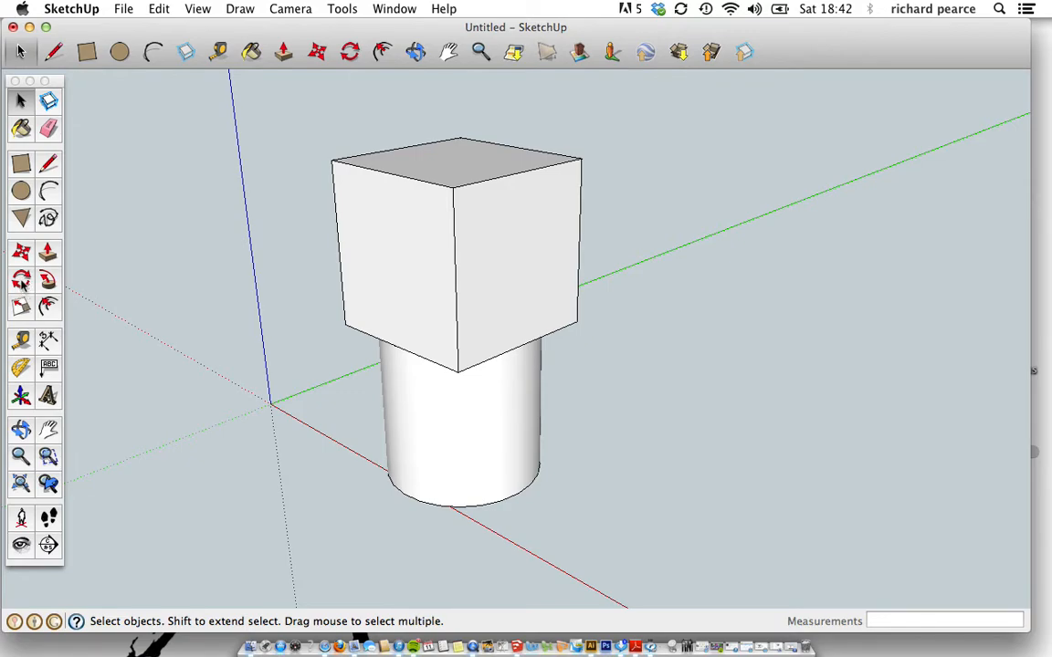
left_click(22, 282)
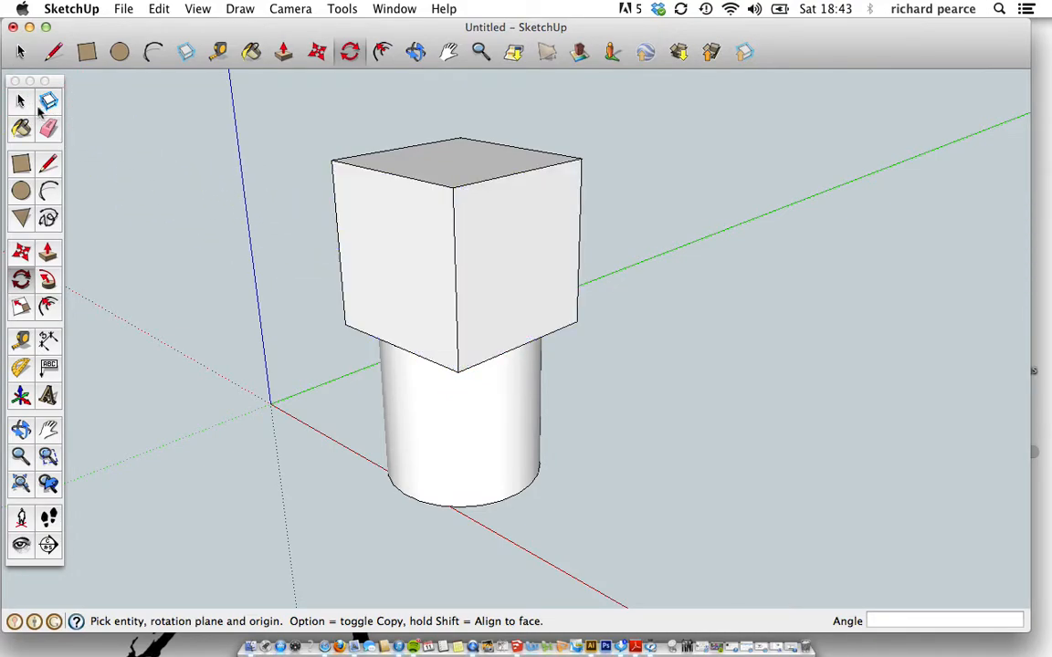
left_click(21, 103)
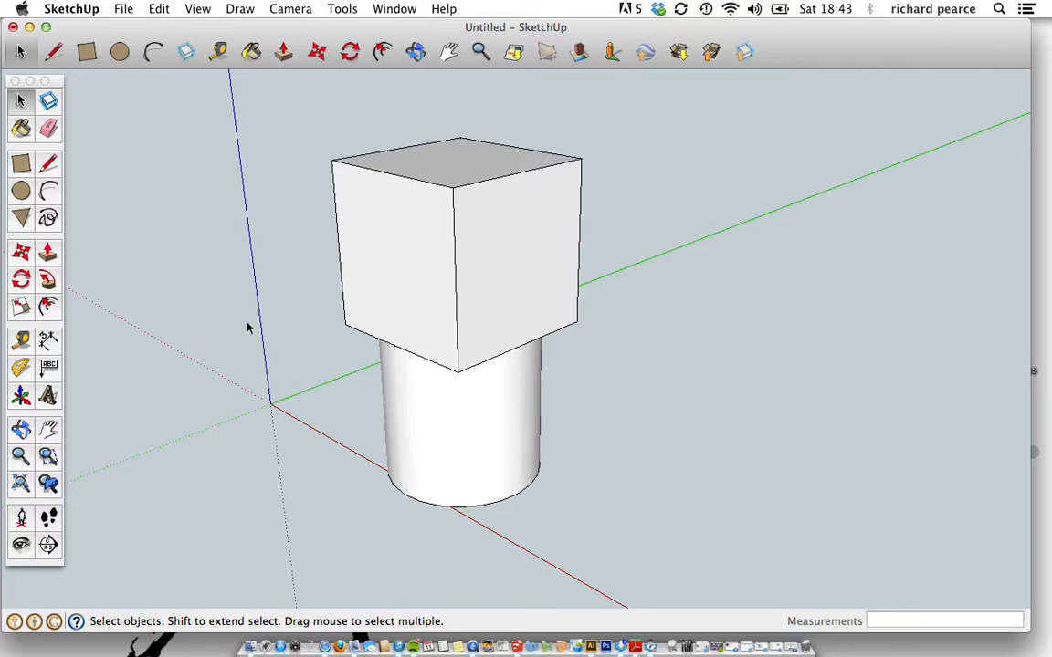
Window-select the cube and cylinder, try a 326.7° rotation about the cube face, then undo it.
left_click_drag(384, 290, 712, 572)
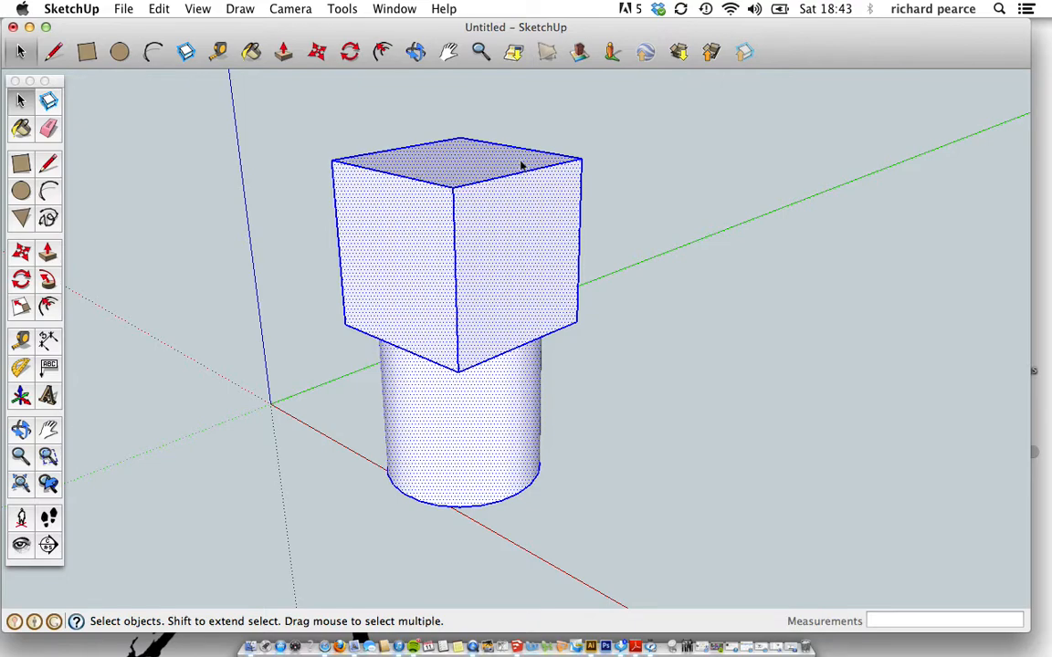
left_click(22, 283)
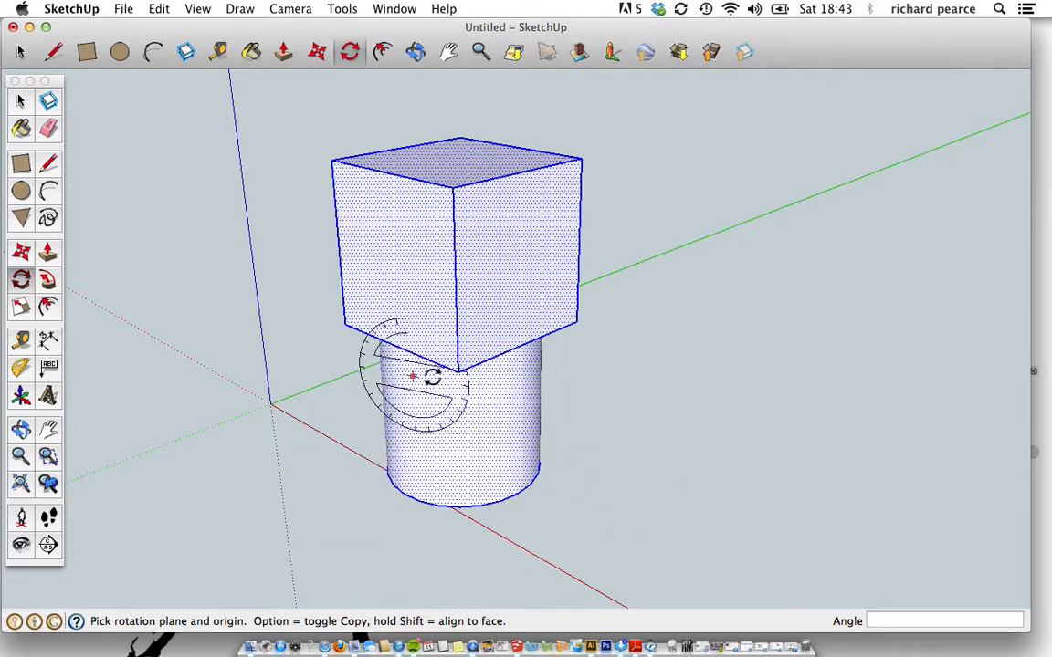
left_click(511, 288)
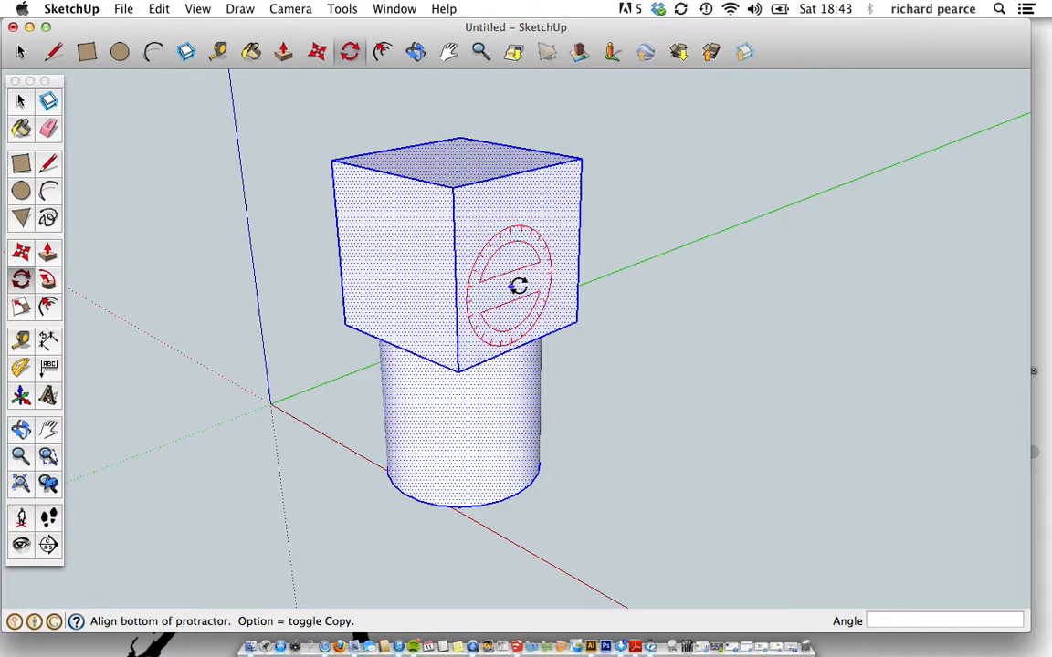
left_click(578, 263)
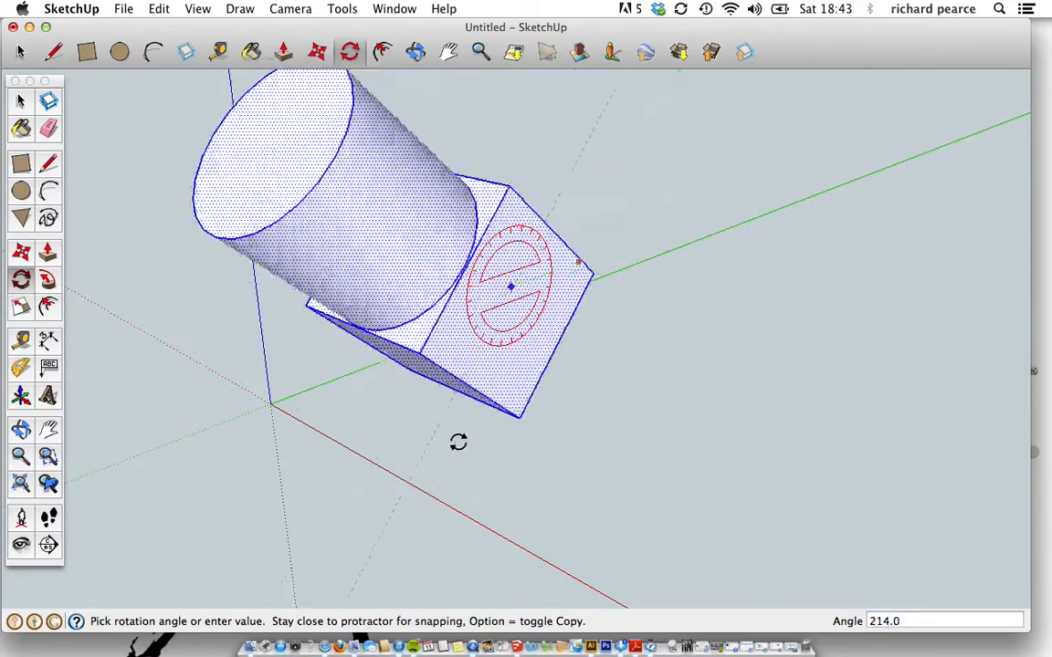
left_click(667, 371)
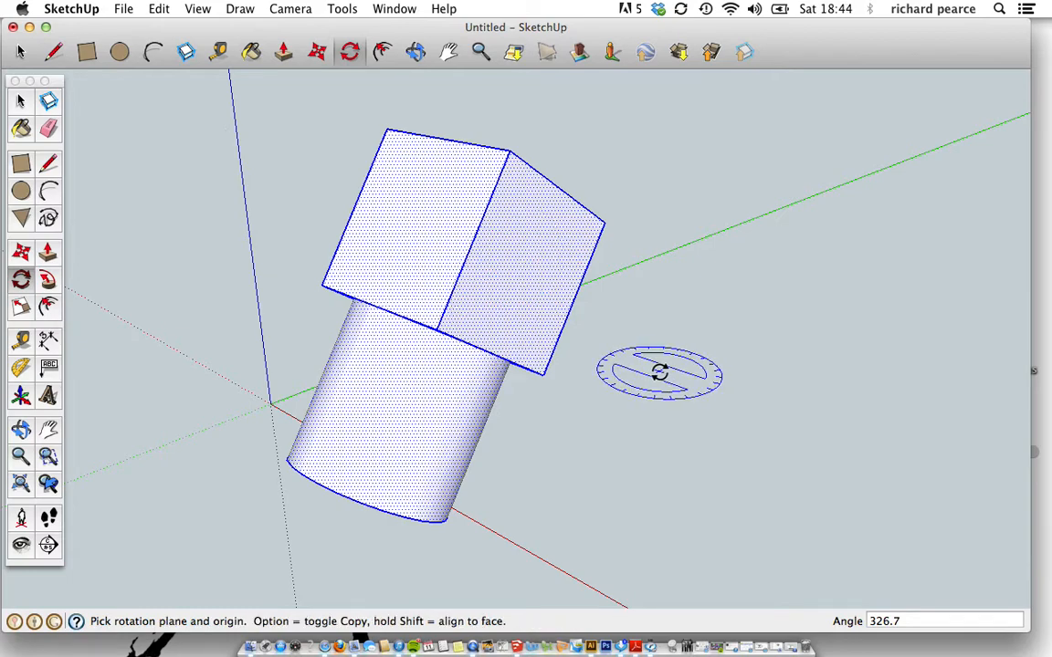
key("super+z")
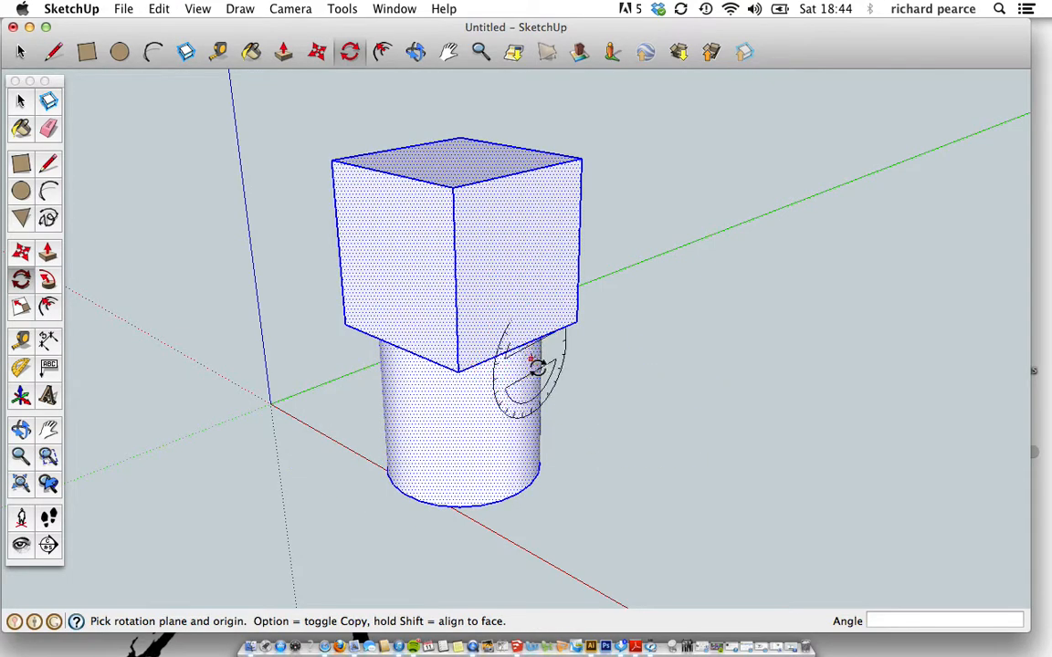
left_click(403, 281)
left_click(457, 298)
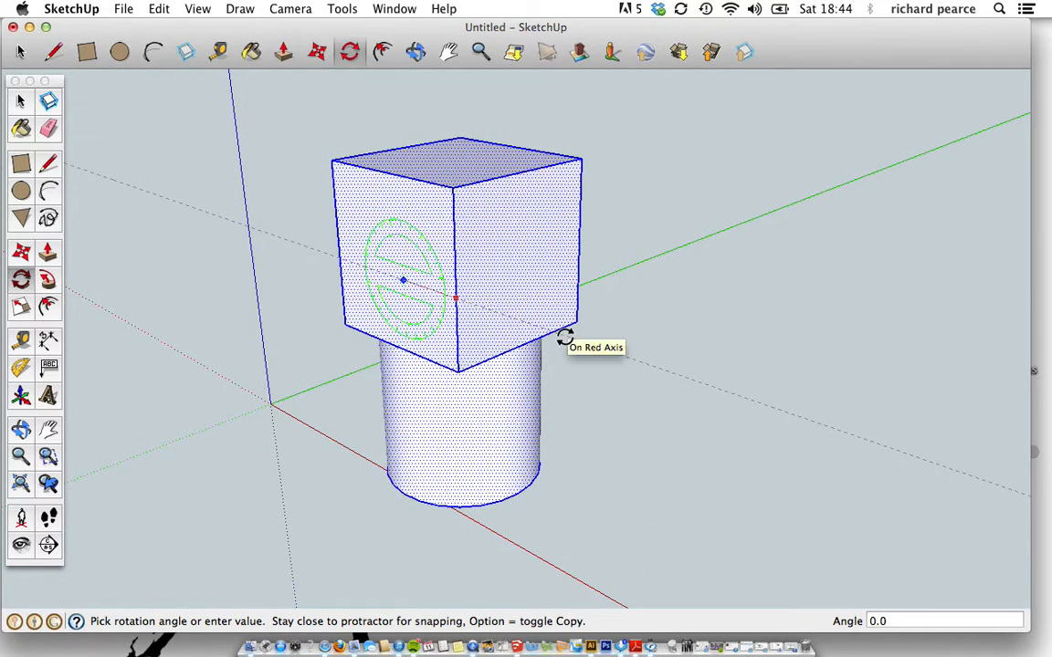
key("Escape")
key("super+z")
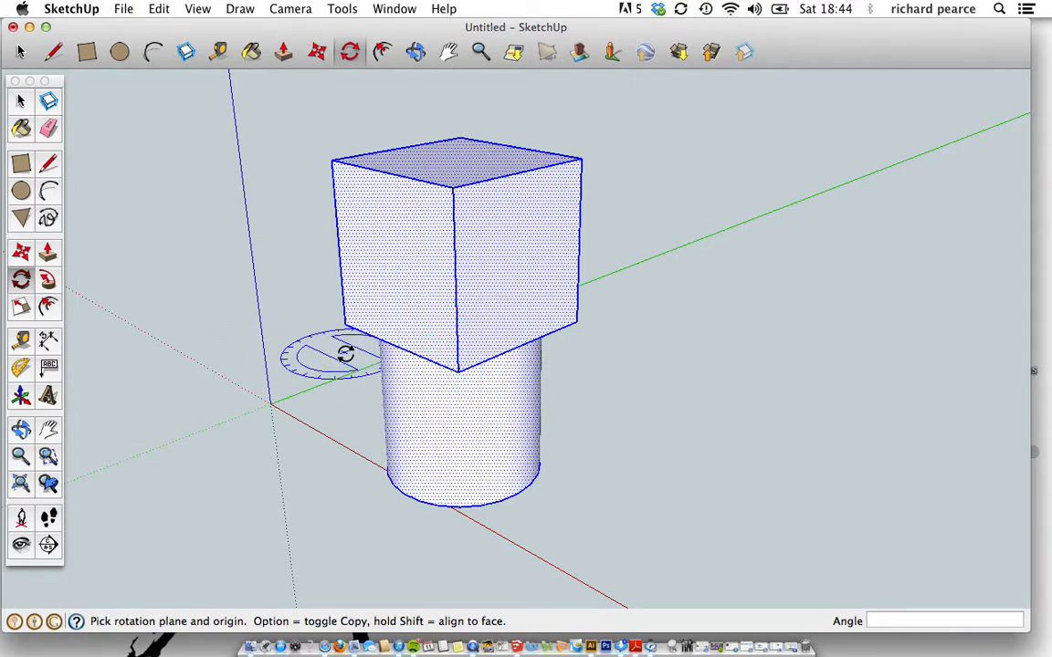
left_click(448, 435)
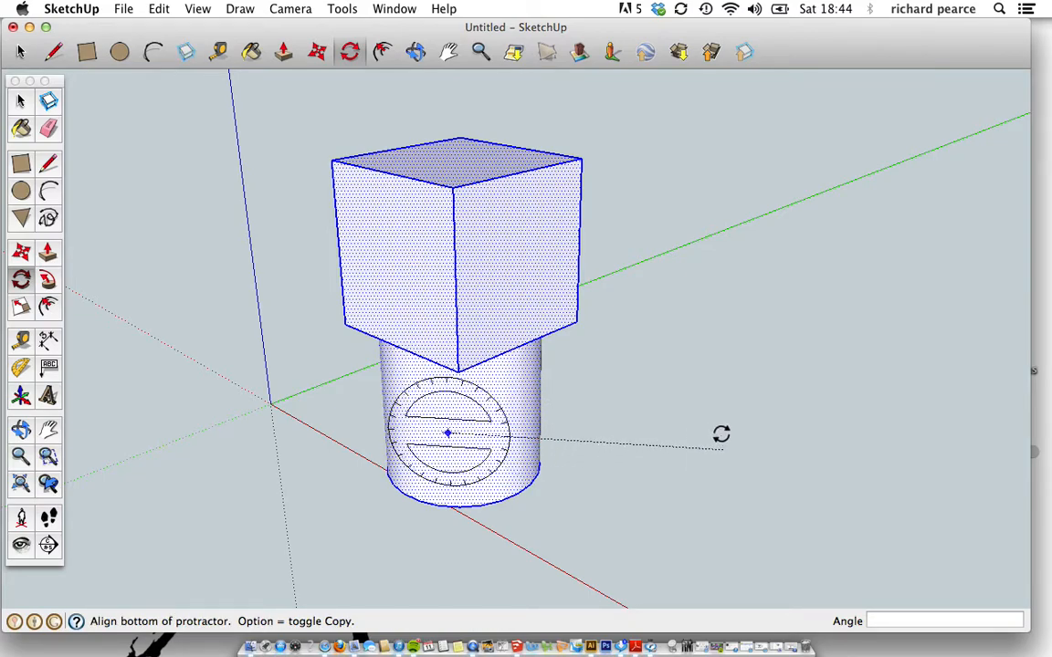
left_click(722, 434)
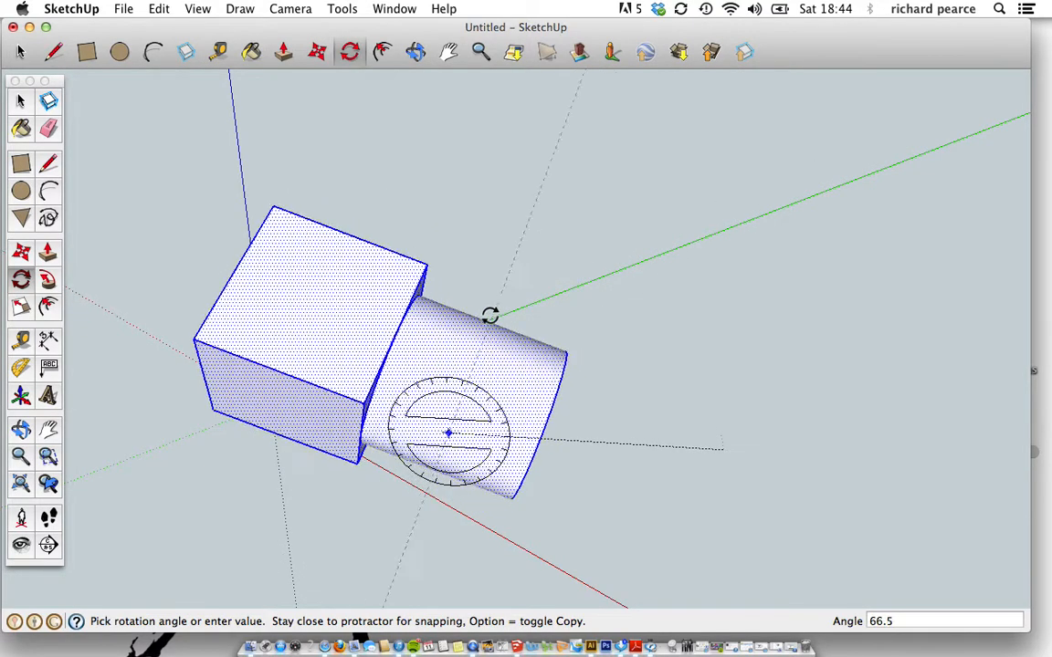
left_click(439, 300)
middle_click_drag(672, 322, 725, 387)
key("q")
key("super+z")
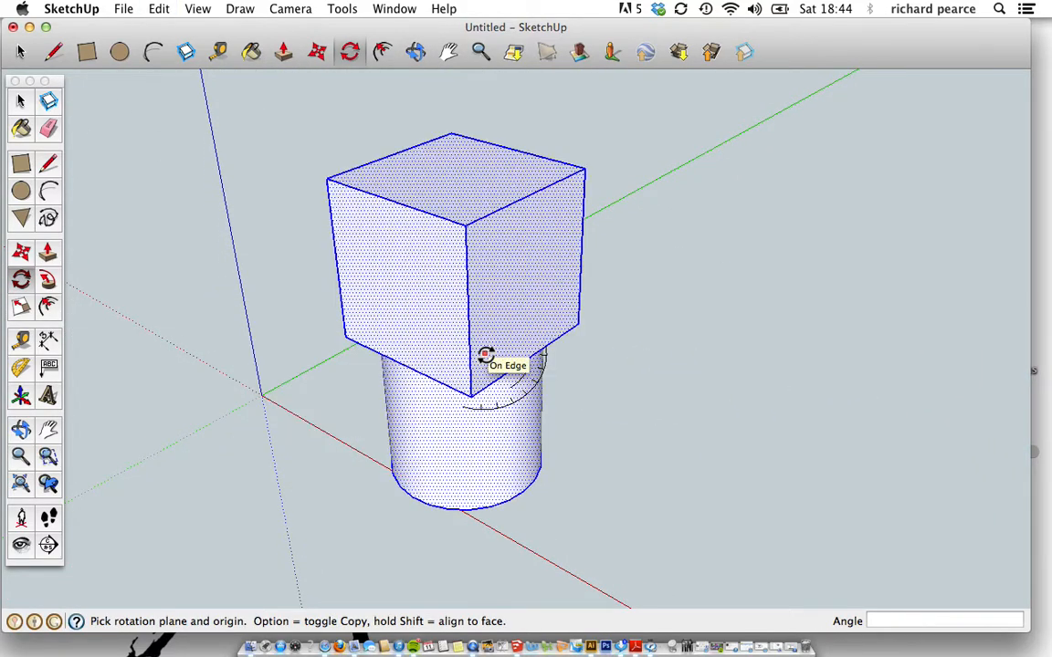
Spin the assembly 45° about the cube's top-face centre, referenced from its top edge.
left_click(446, 178)
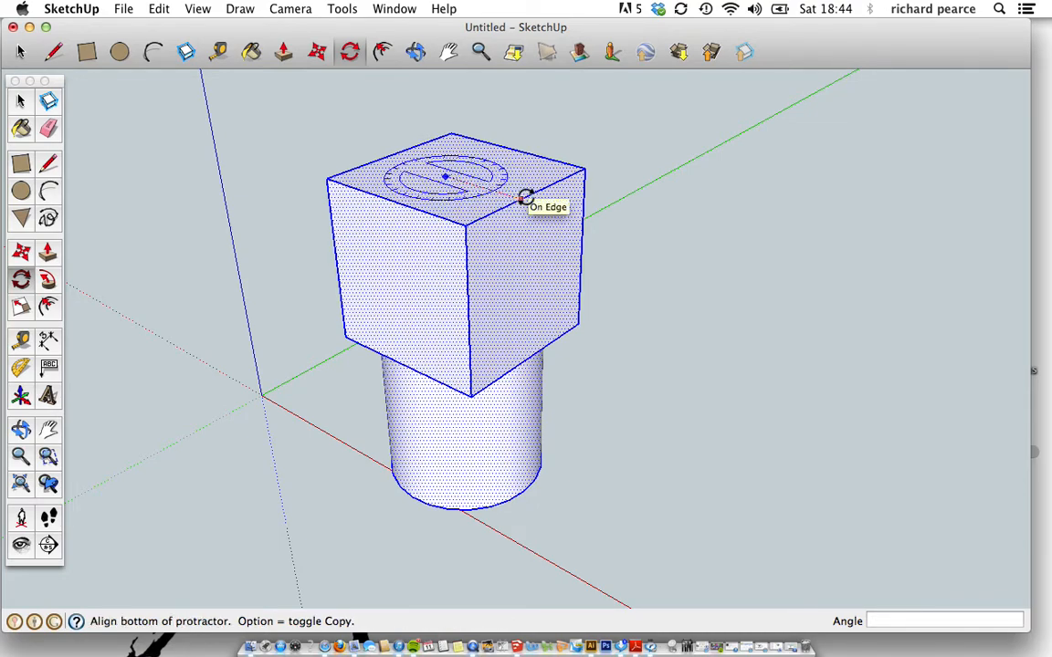
left_click(522, 198)
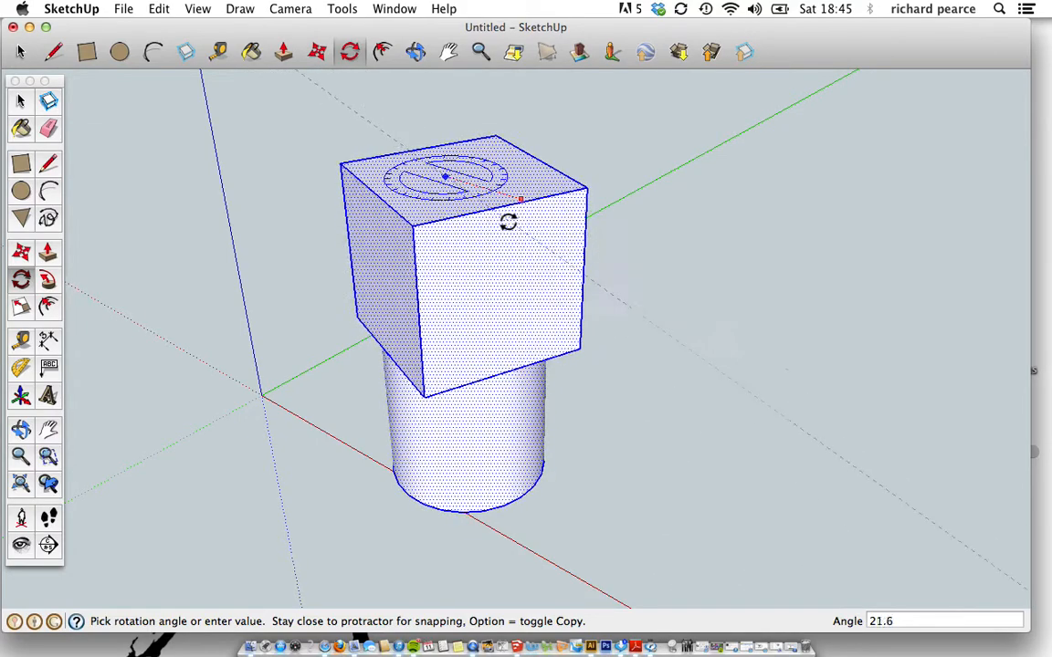
left_click(500, 224)
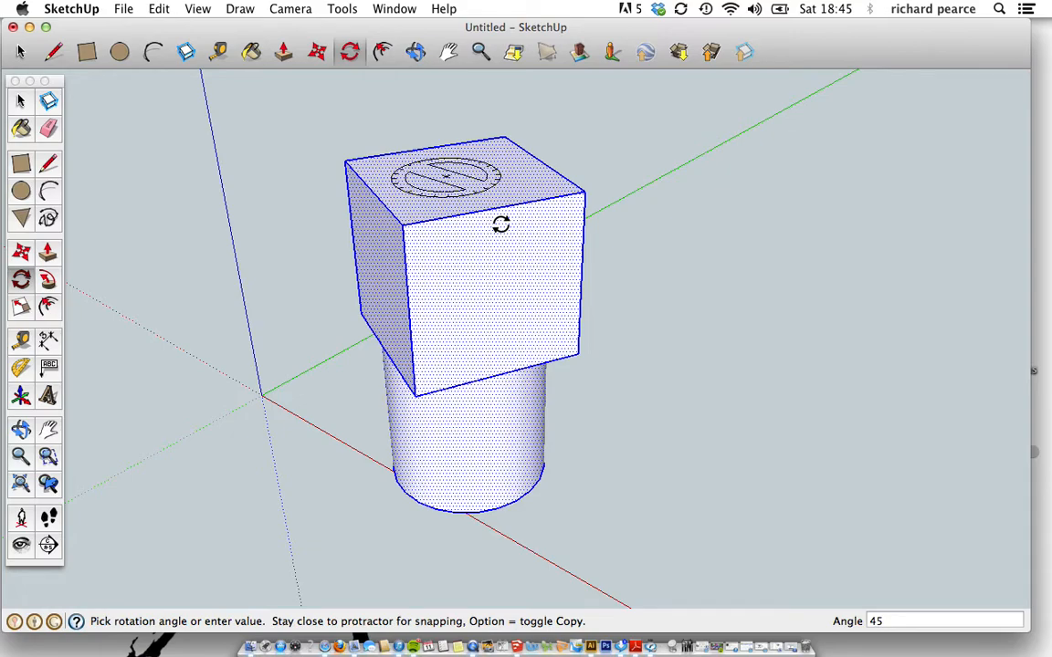
key("Return")
middle_click_drag(176, 303, 281, 299)
middle_click_drag(752, 337, 669, 332)
middle_click_drag(324, 331, 430, 319)
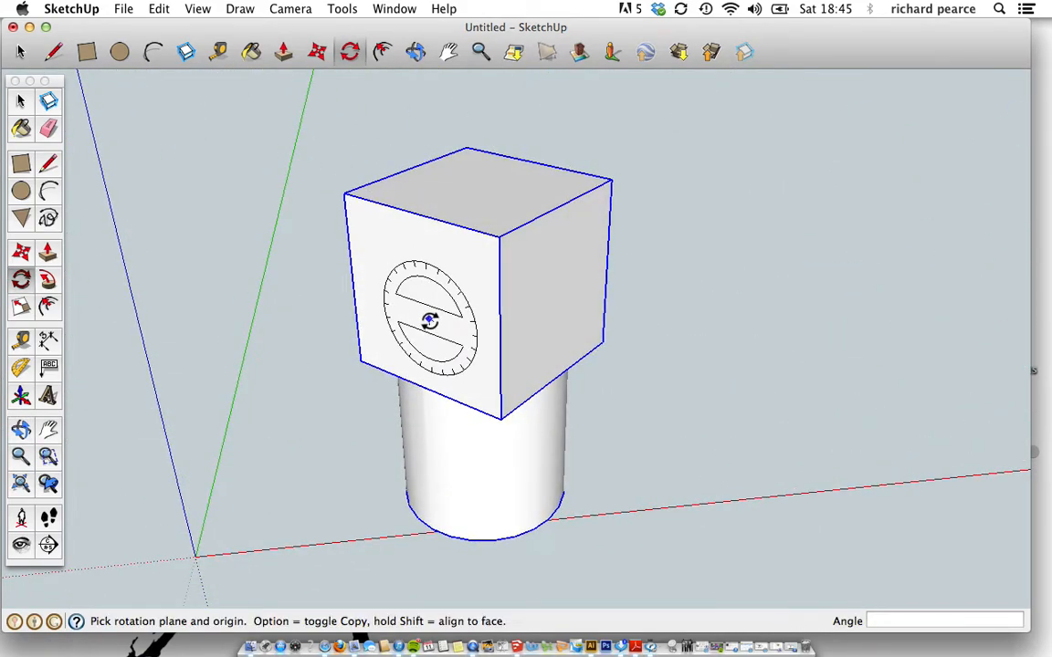
Undo the 45° spin and orbit to view the cube's top and side.
key("super+z")
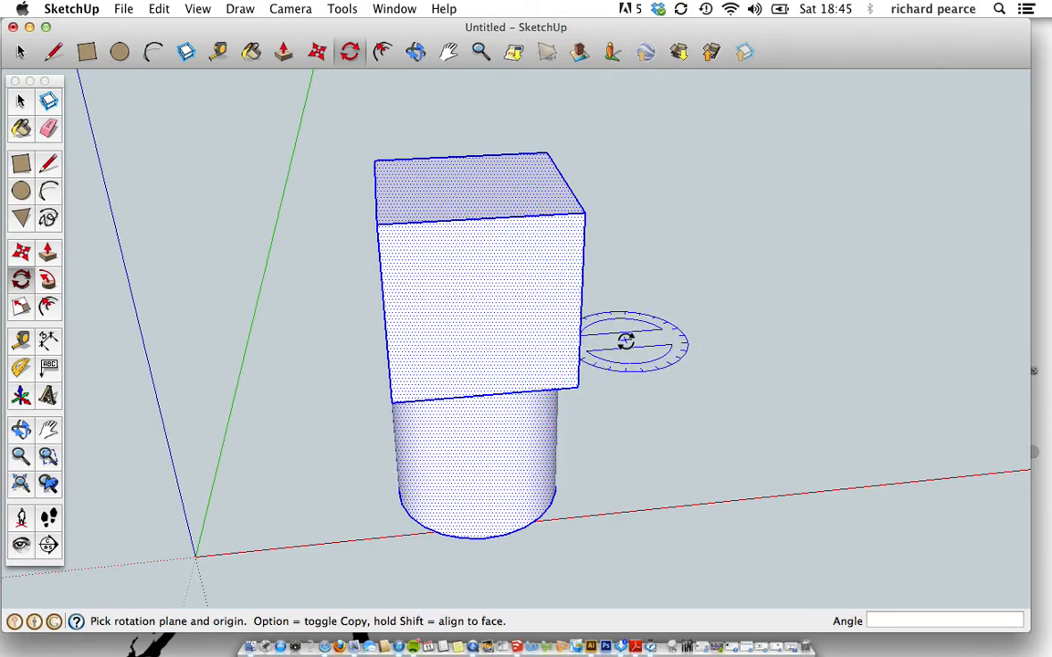
middle_click_drag(686, 315, 406, 342)
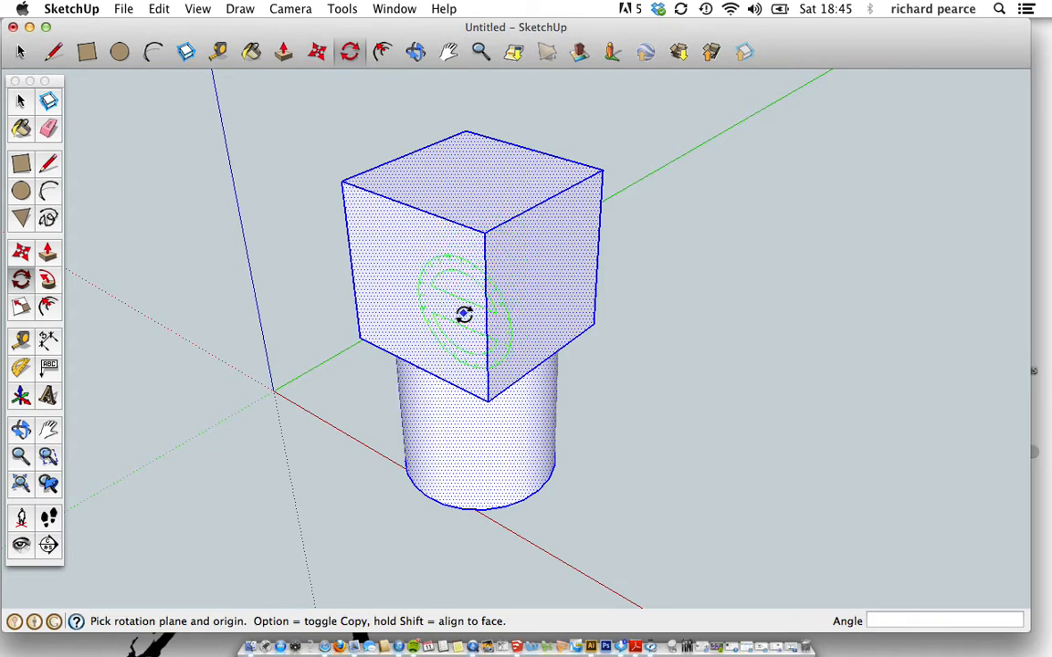
scroll(467, 313, "down", 3)
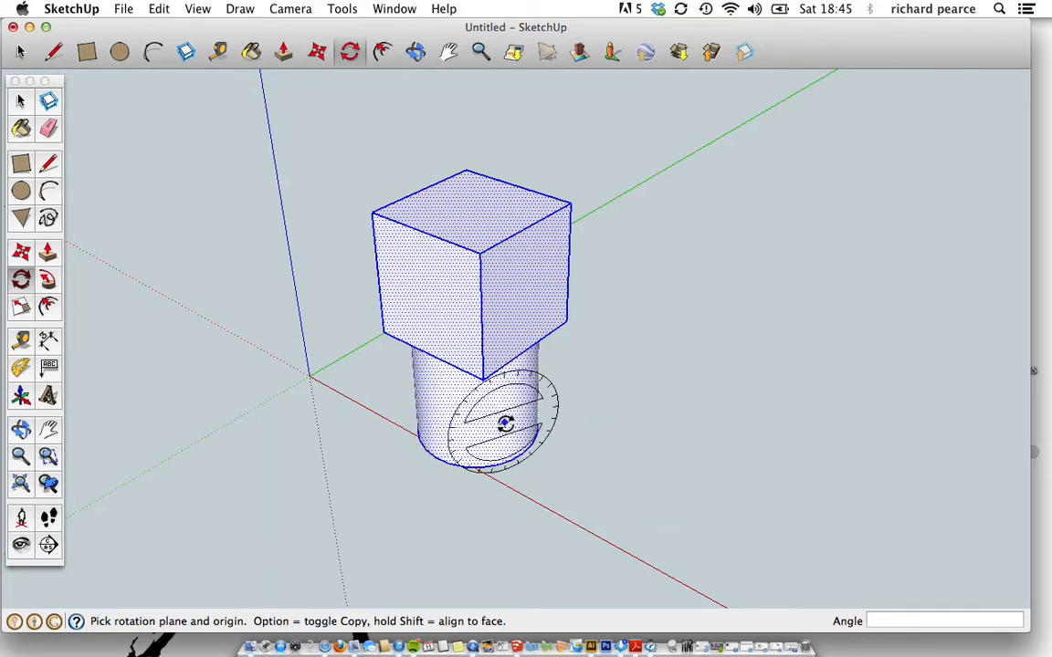
Swing the assembly 45° around a ground point beside the cylinder, starting along the red axis.
left_click(584, 484)
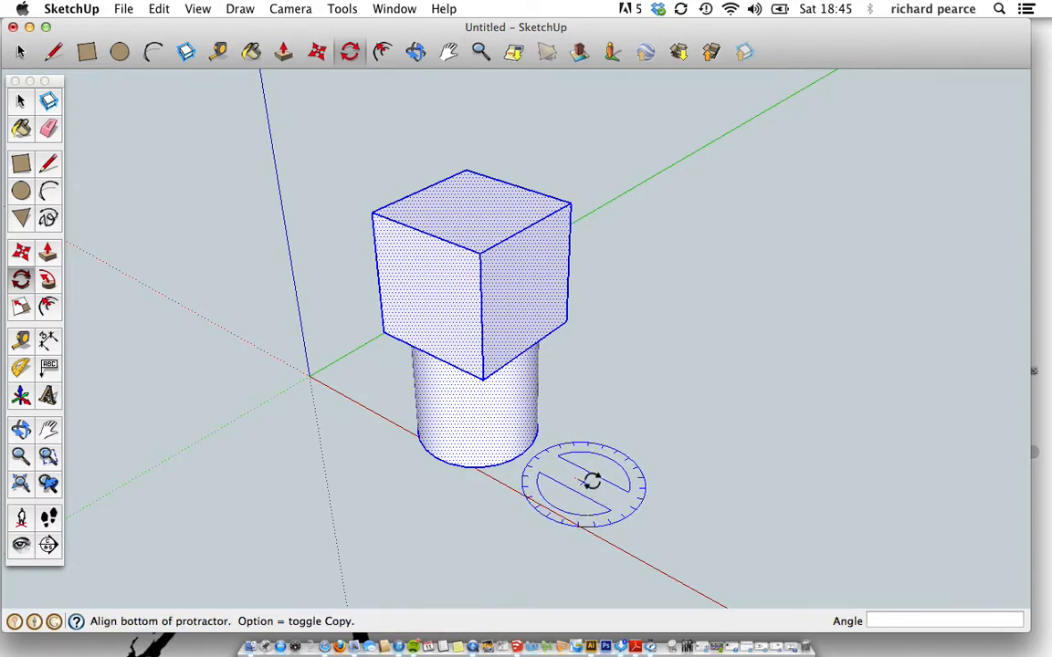
left_click(662, 522)
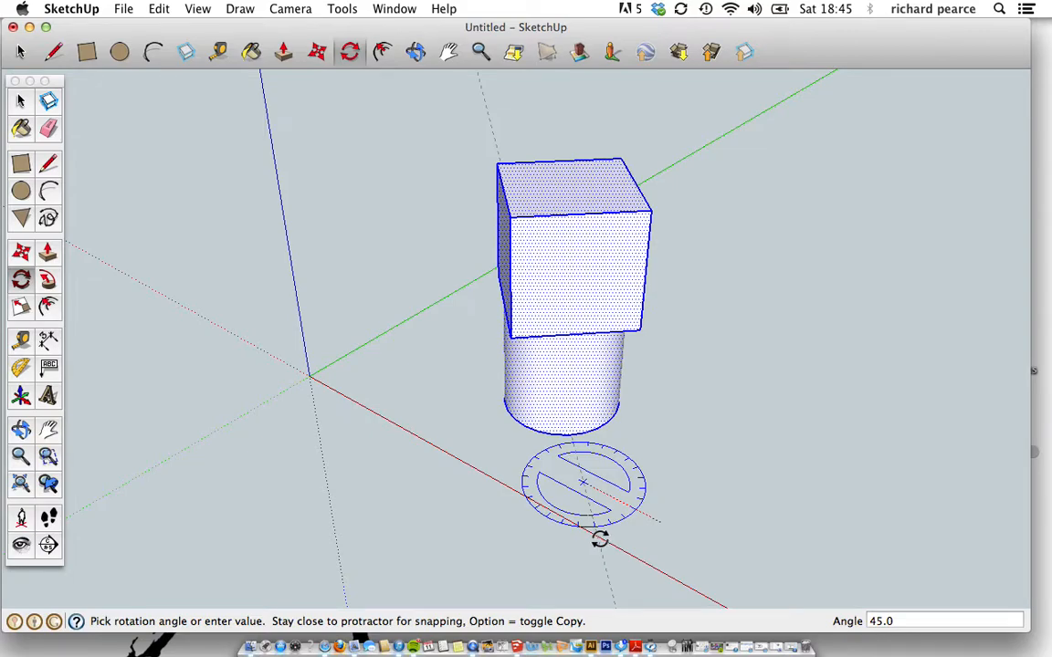
left_click(599, 539)
key("o")
left_click_drag(599, 481, 697, 468)
key("q")
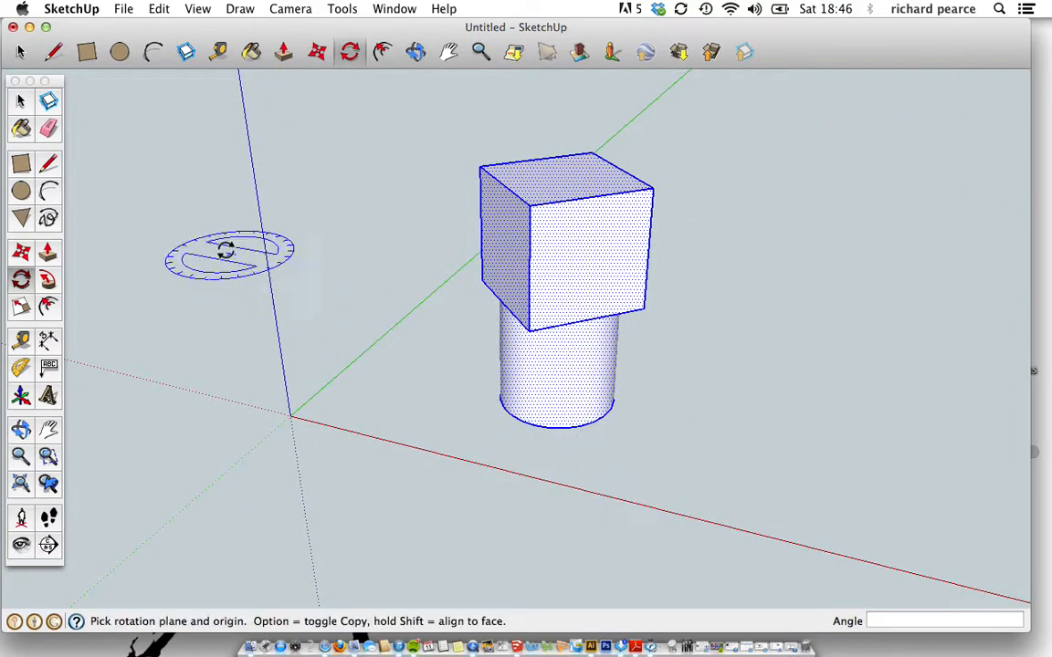
left_click(22, 254)
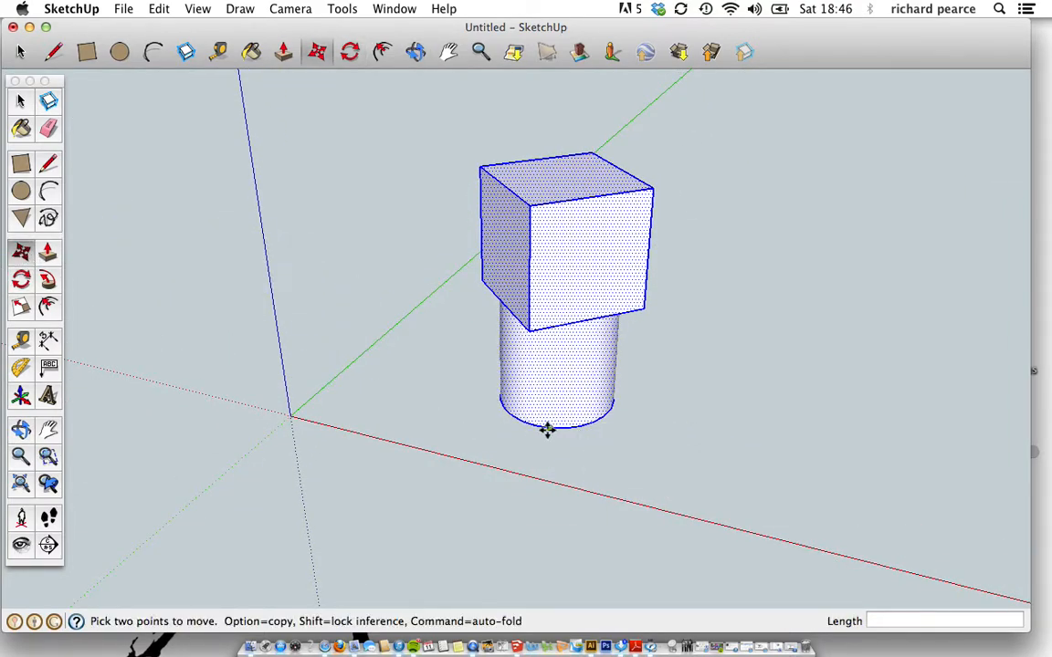
Move the assembly along the red axis until the cylinder base touches the axes origin.
left_click_drag(545, 429, 523, 408)
key("o")
key("m")
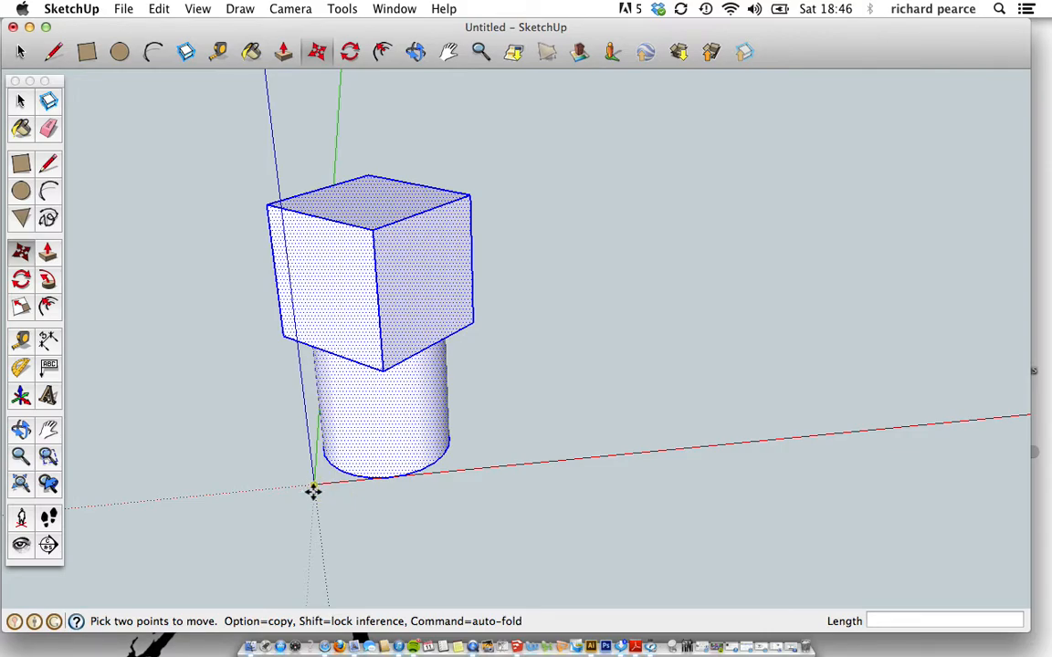
key("o")
left_click_drag(599, 415, 482, 411)
key("m")
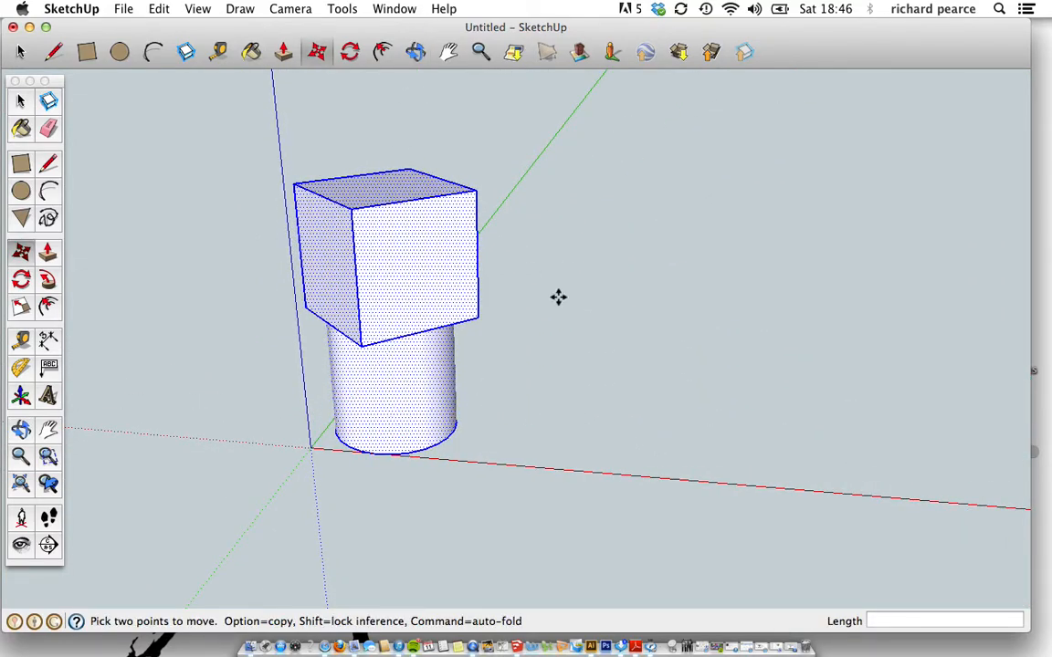
Tip the assembly 90° onto its side with the Rotate tool.
left_click(20, 280)
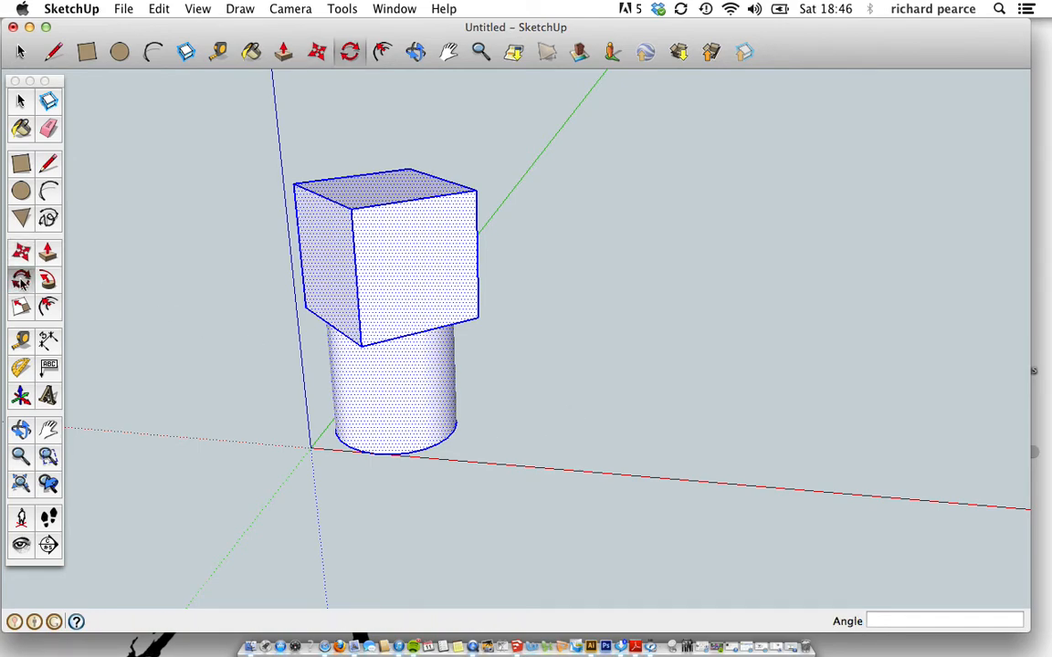
middle_click_drag(633, 432, 185, 319)
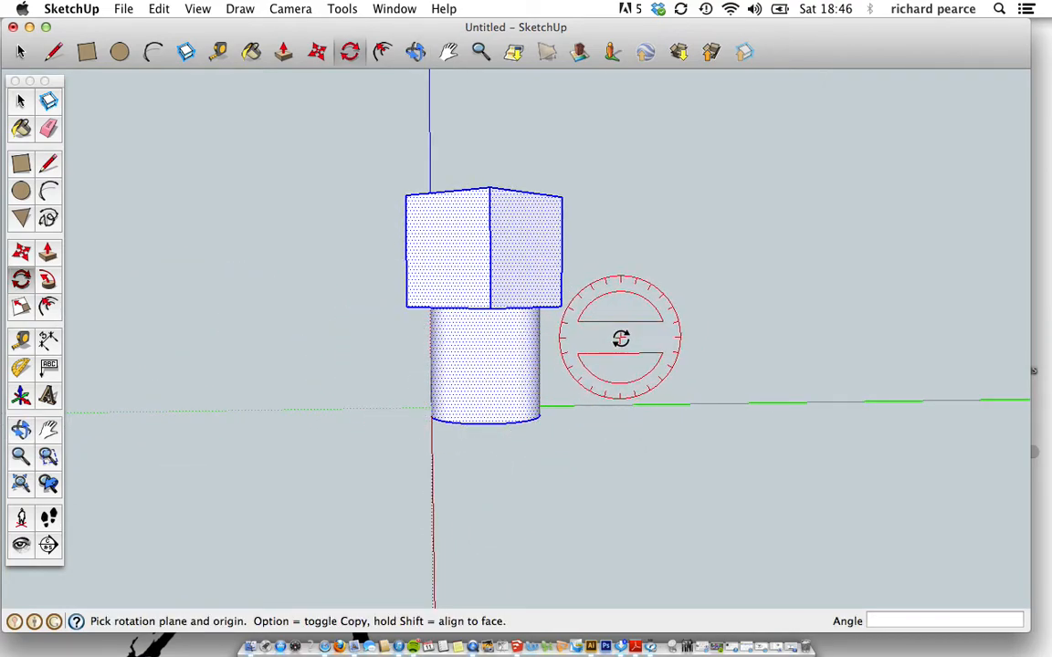
left_click(766, 347)
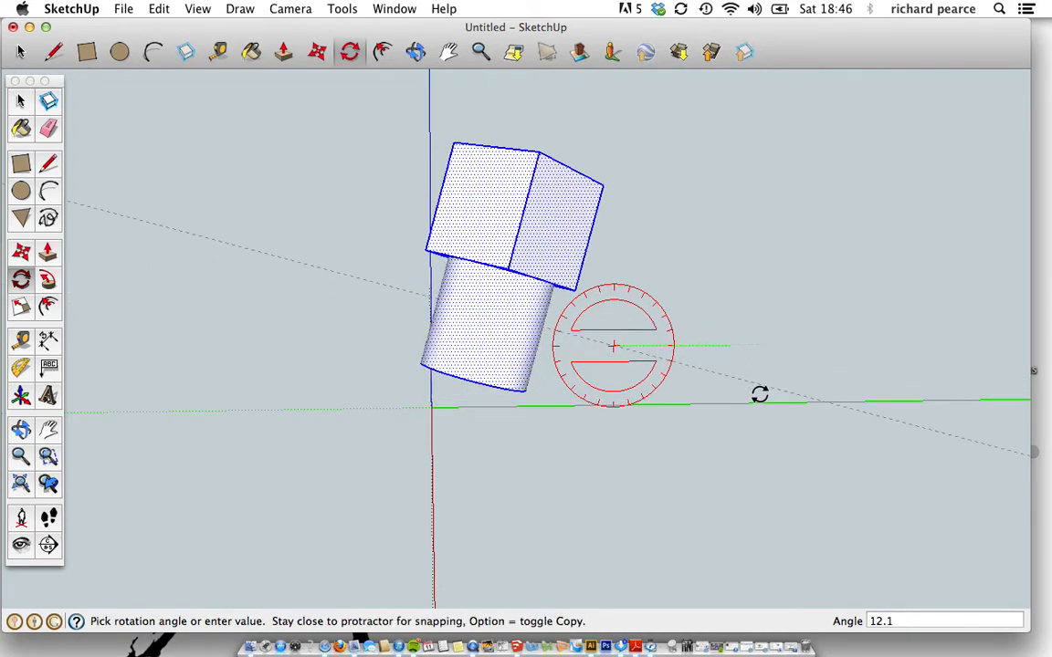
left_click(613, 477)
middle_click_drag(610, 476, 883, 369)
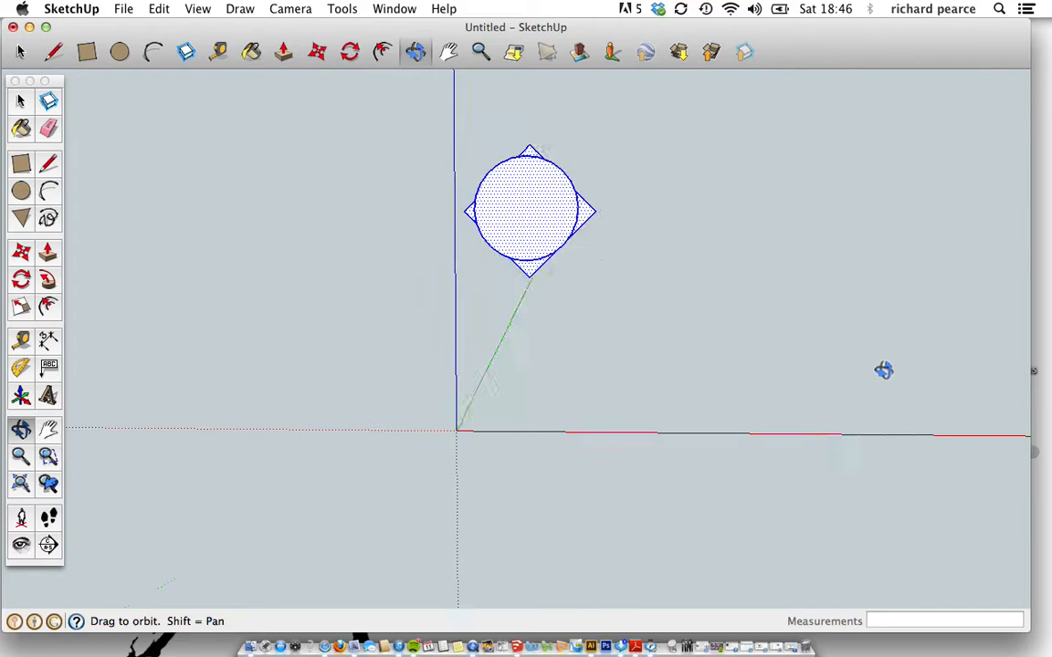
middle_click_drag(310, 327, 831, 293)
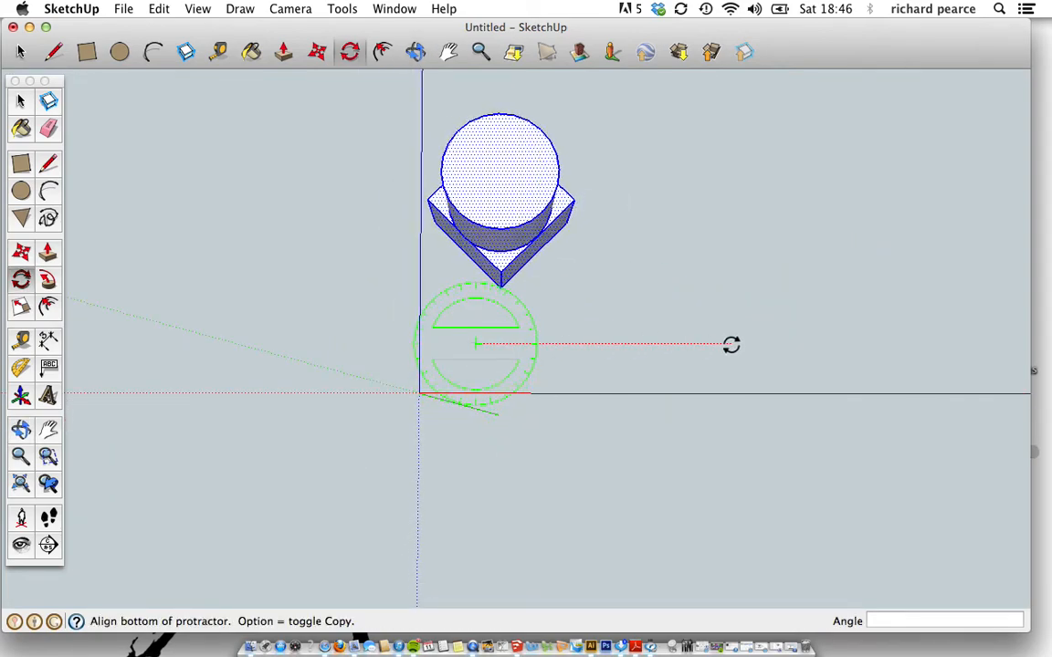
Rotate it another 90° so it lies along the green axis, cylinder end toward the origin.
left_click(731, 344)
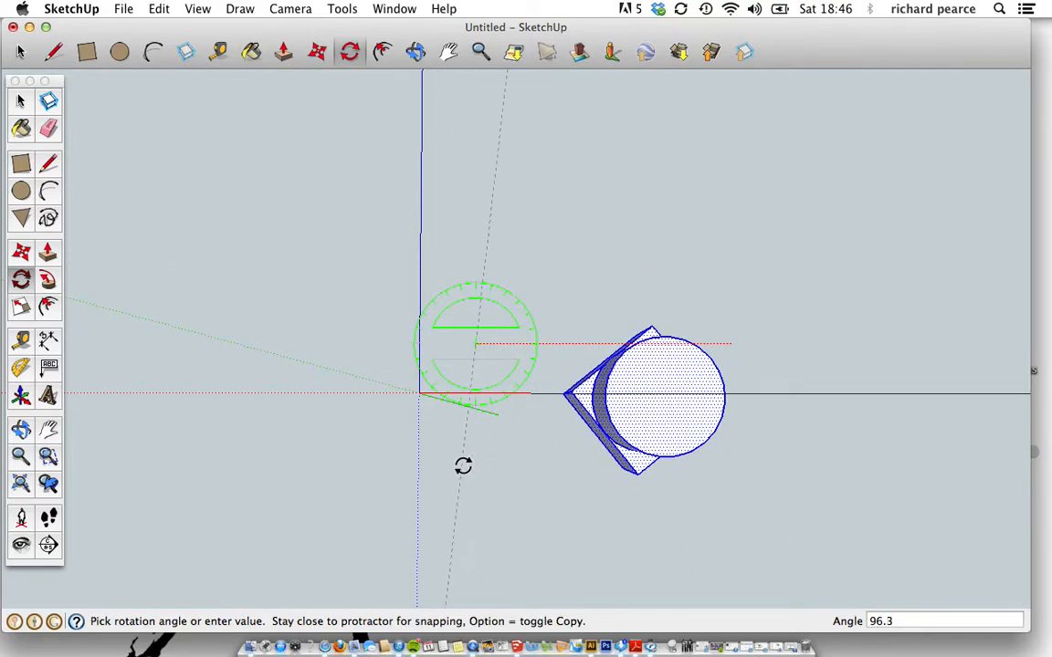
left_click(472, 464)
mouse_move(781, 423)
middle_mouse_down()
mouse_move(390, 469)
mouse_move(390, 512)
mouse_move(625, 474)
mouse_move(807, 416)
mouse_move(546, 488)
mouse_move(408, 460)
mouse_move(434, 486)
mouse_move(416, 467)
middle_mouse_up()
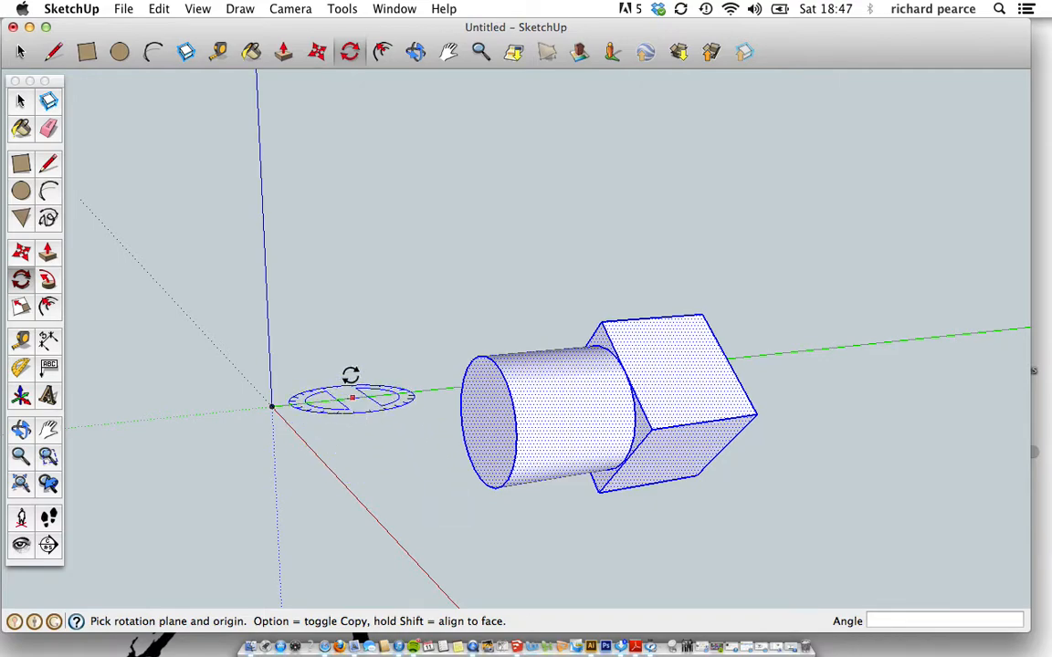
middle_click_drag(351, 439, 275, 329)
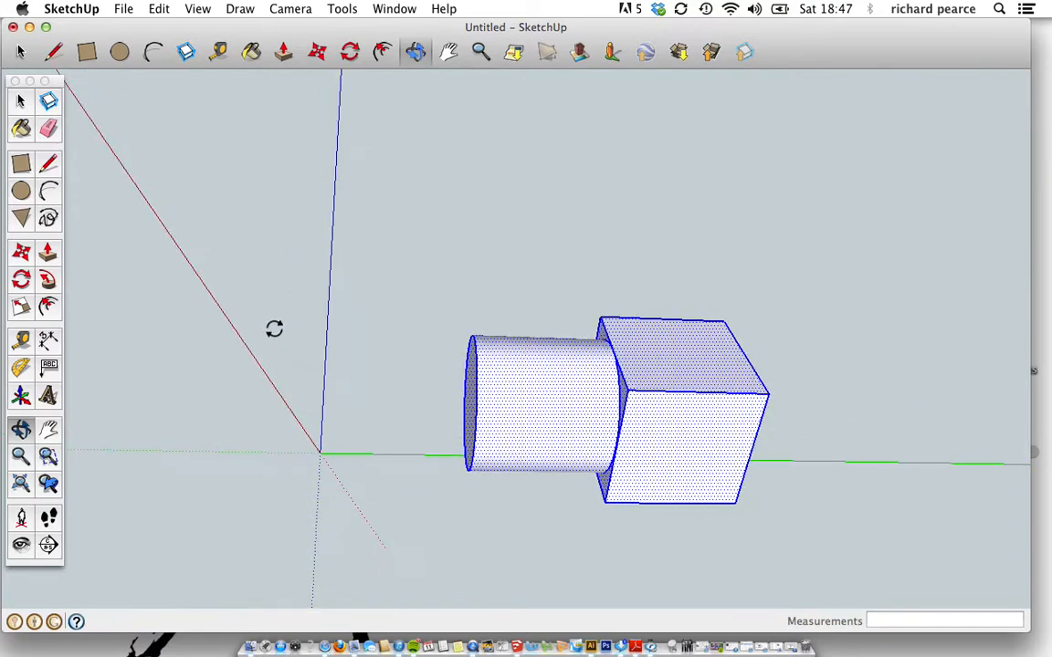
middle_click_drag(379, 447, 378, 447)
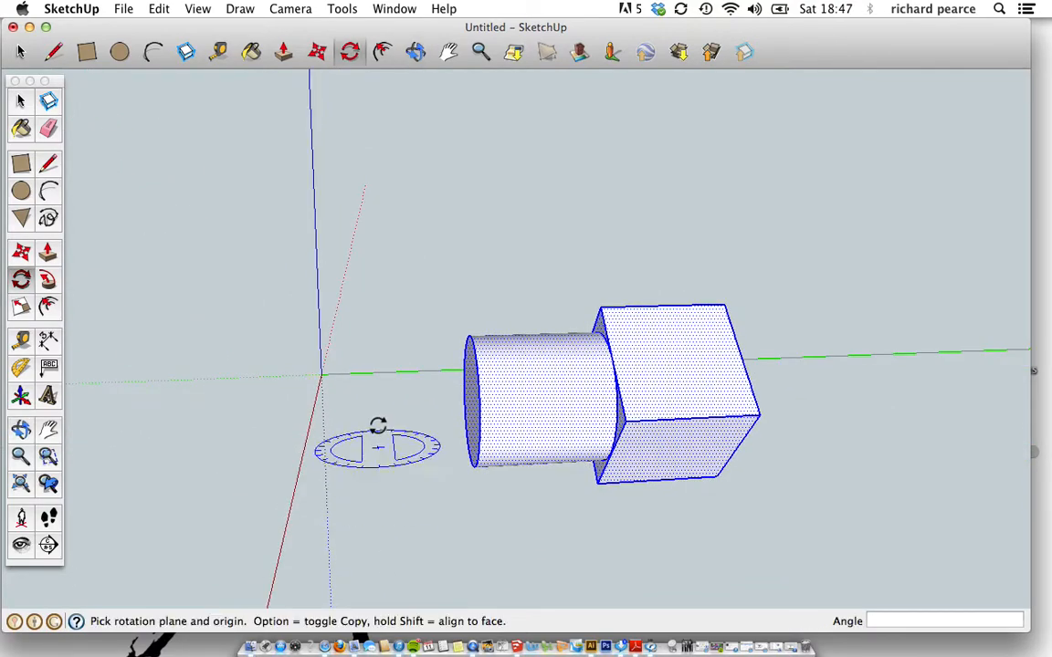